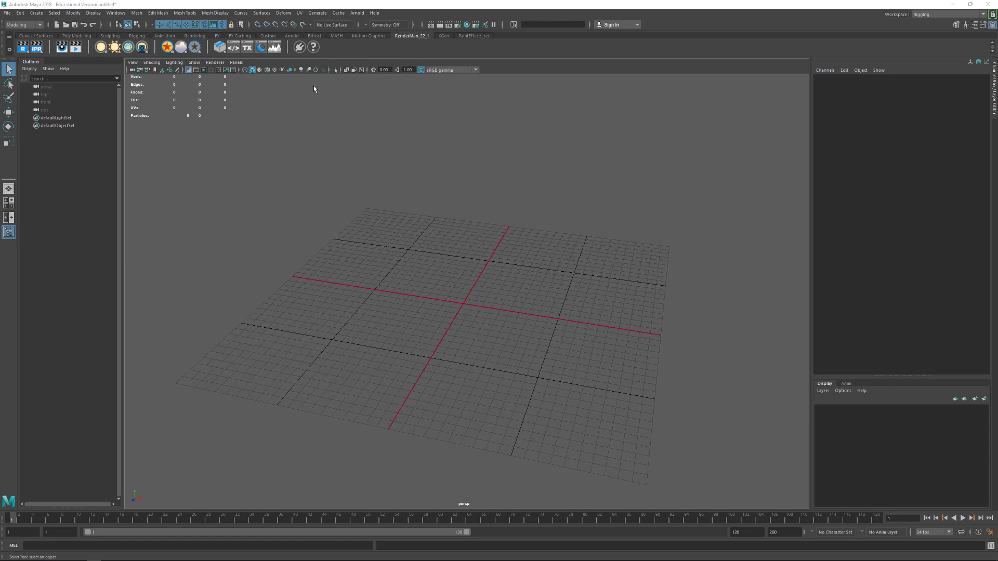
- Turn on multisample anti-aliasing for the perspective view
click(316, 70)
alt+drag(511, 238, 421, 310)
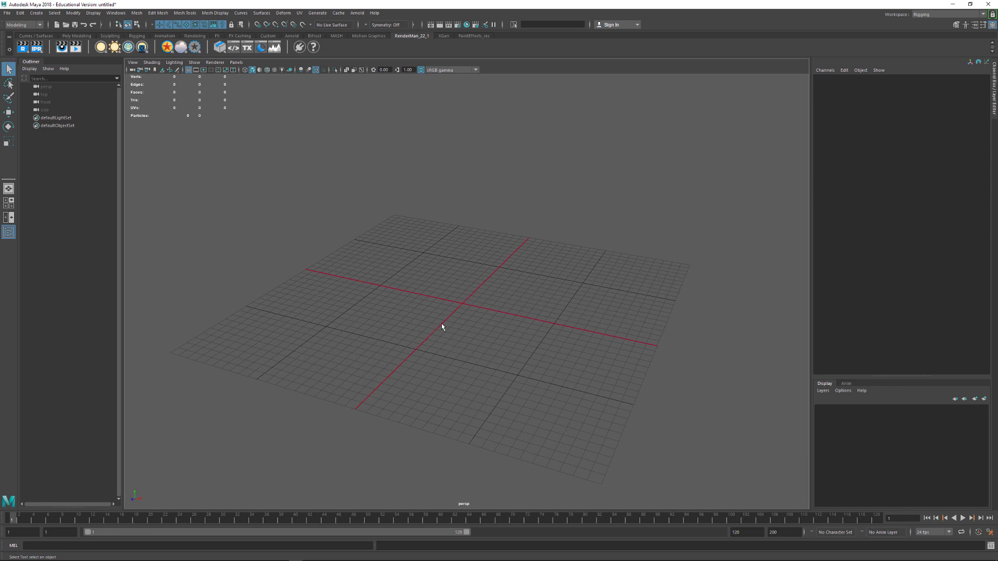
alt+middle_drag(484, 281, 471, 298)
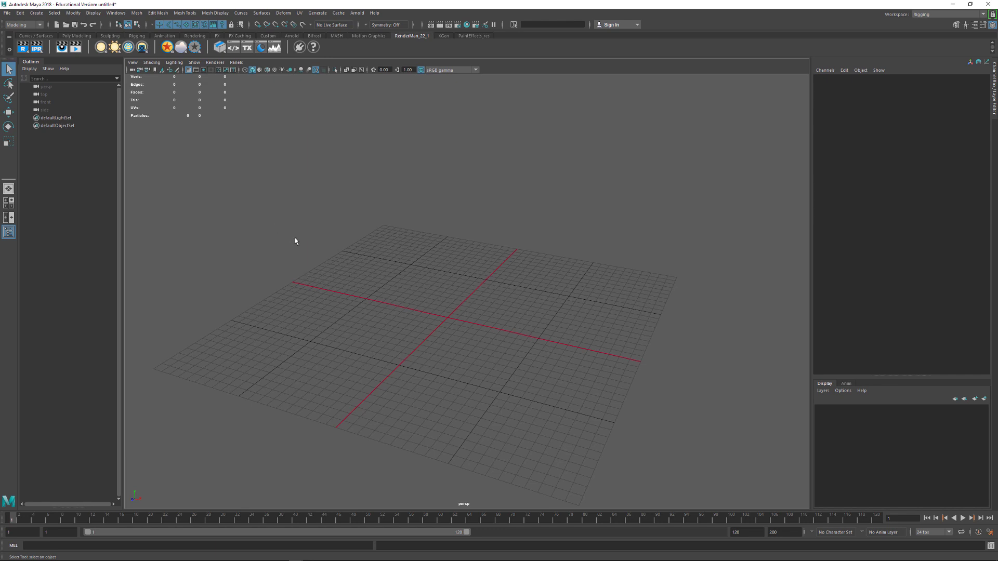
- Create a polygon cube with the creation options reset to their defaults
click(36, 13)
mouse_move(59, 42)
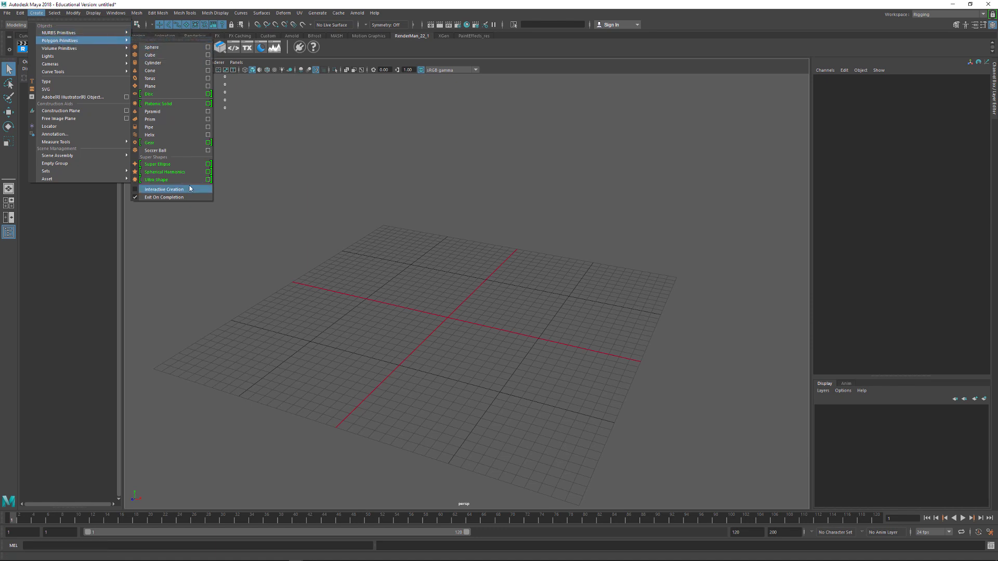
click(207, 56)
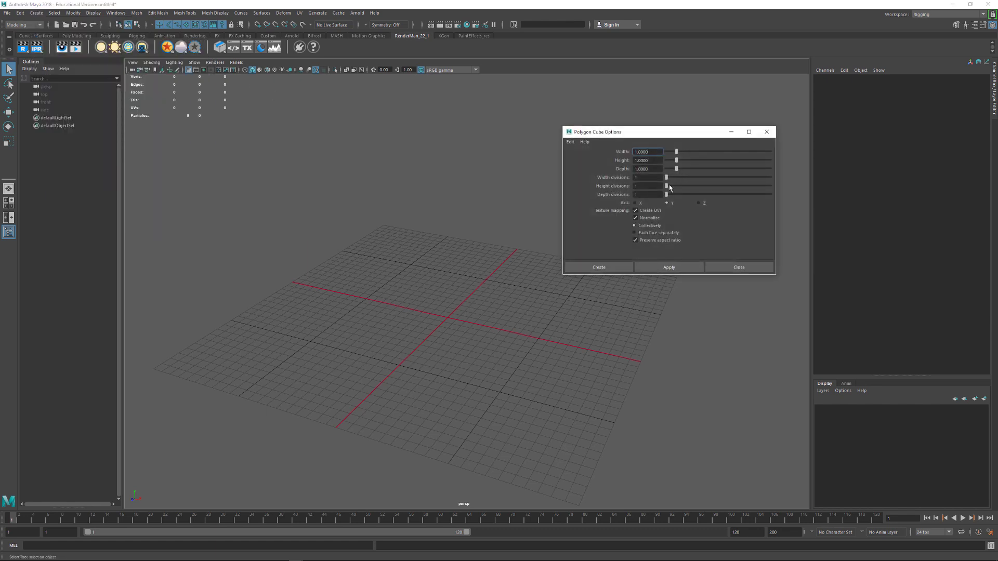
click(571, 142)
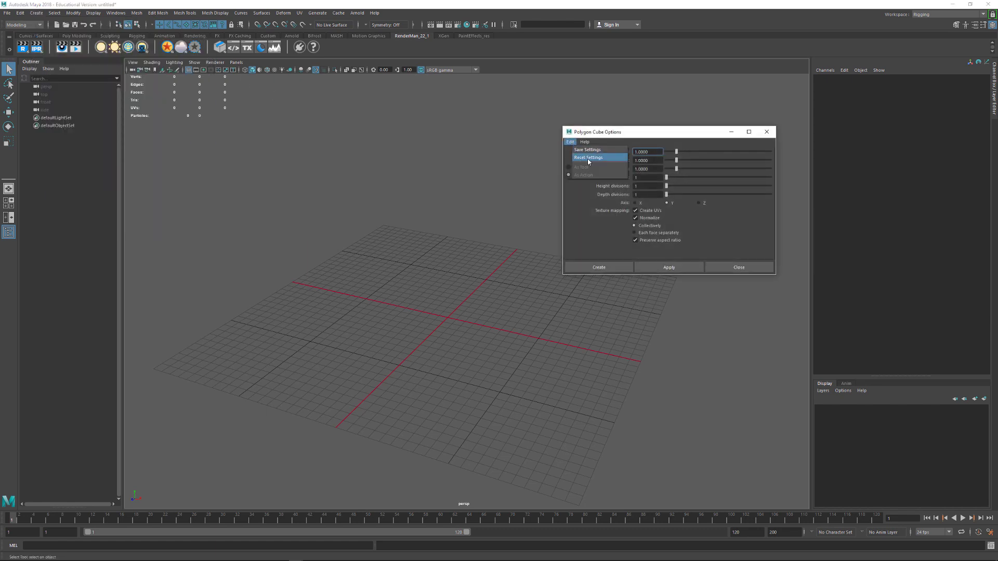
click(589, 159)
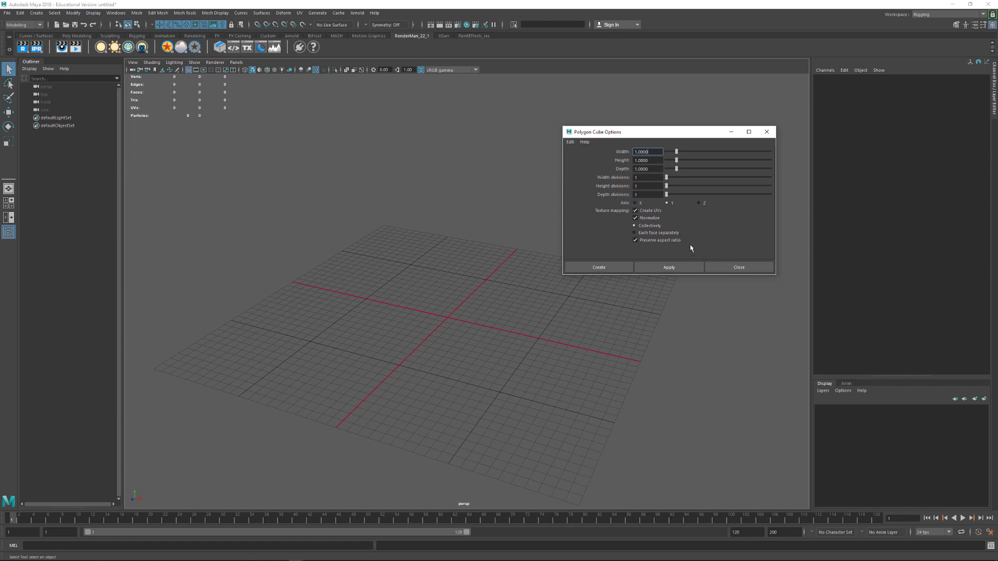
click(613, 265)
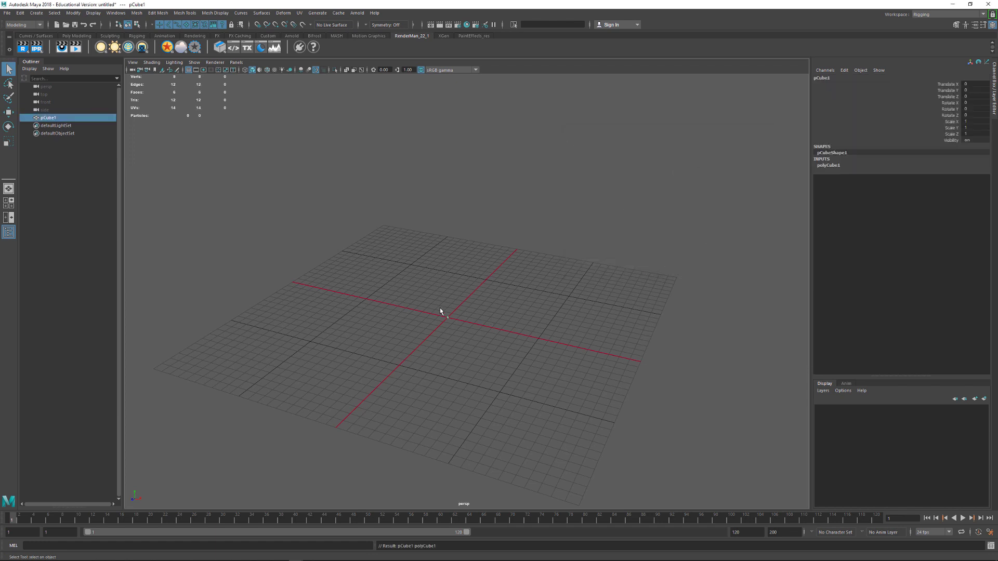
- Set the cube's Scale X, Y and Z to 100 and deselect it
click(456, 334)
click(449, 320)
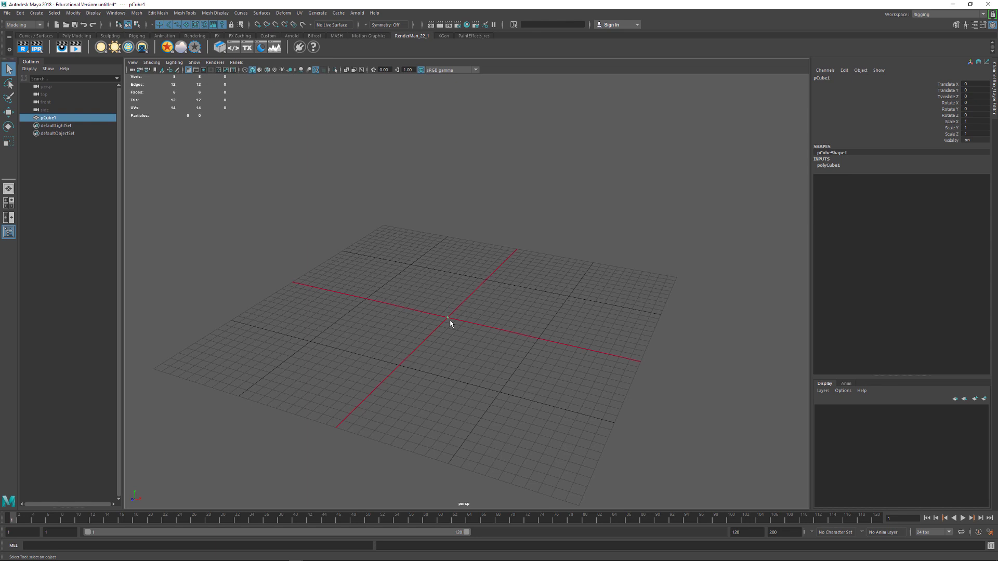
click(973, 121)
shift+click(975, 134)
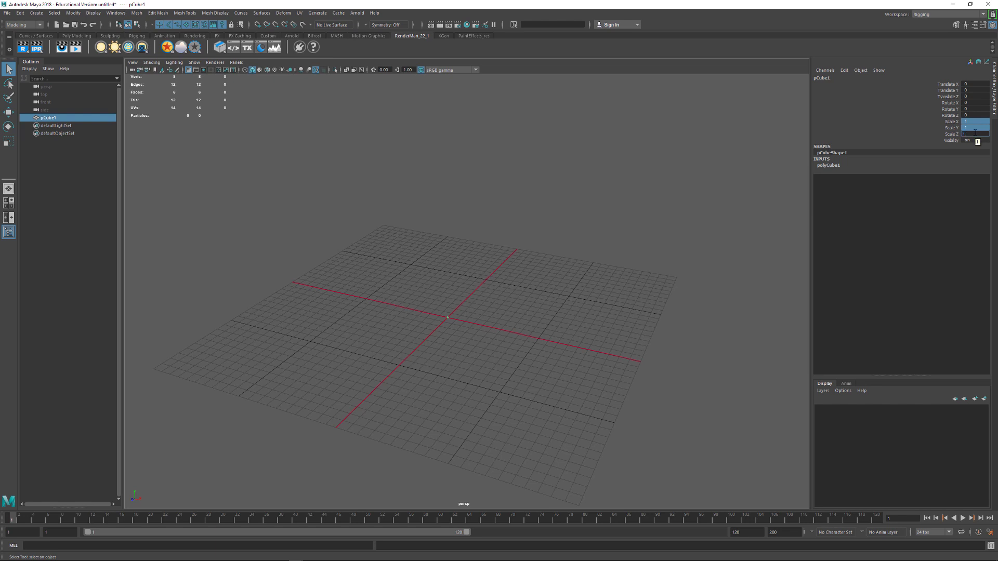
text(10)
key(Return)
text(100)
key(Return)
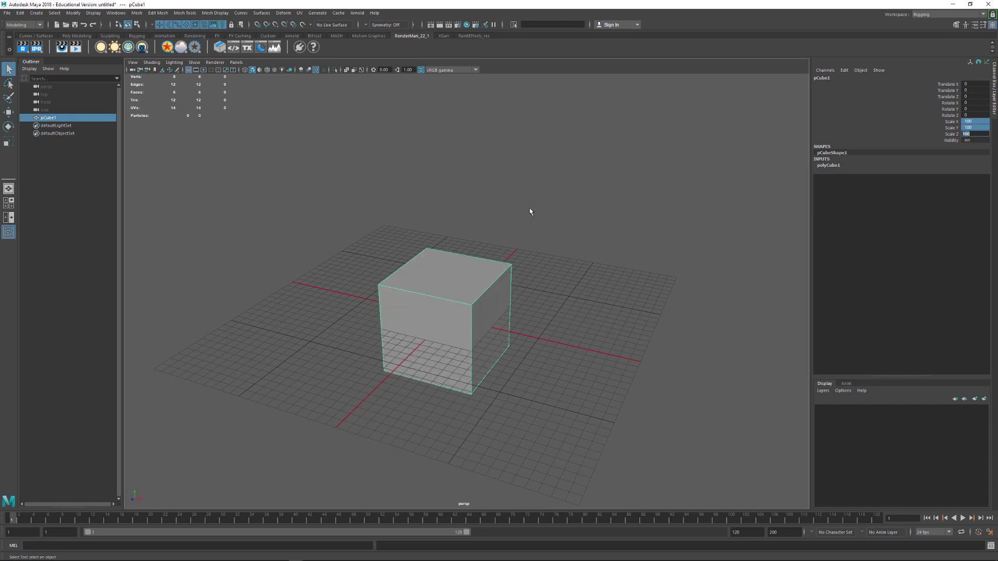
click(541, 242)
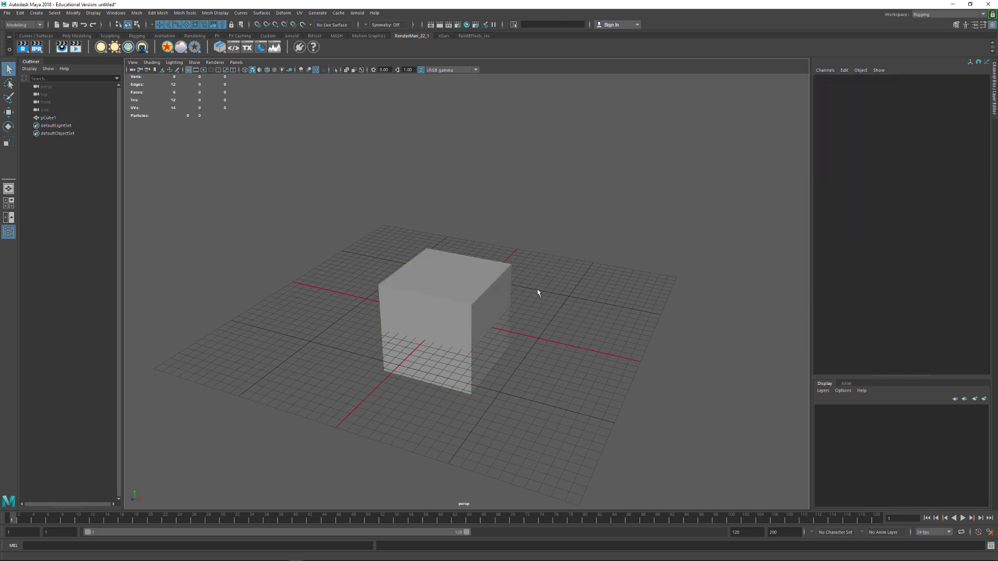
- Examine the cube from several angles and distances, finishing with it framed in the perspective view
alt+drag(543, 294, 586, 251)
alt+middle_drag(586, 252, 568, 267)
alt+right_drag(568, 267, 517, 318)
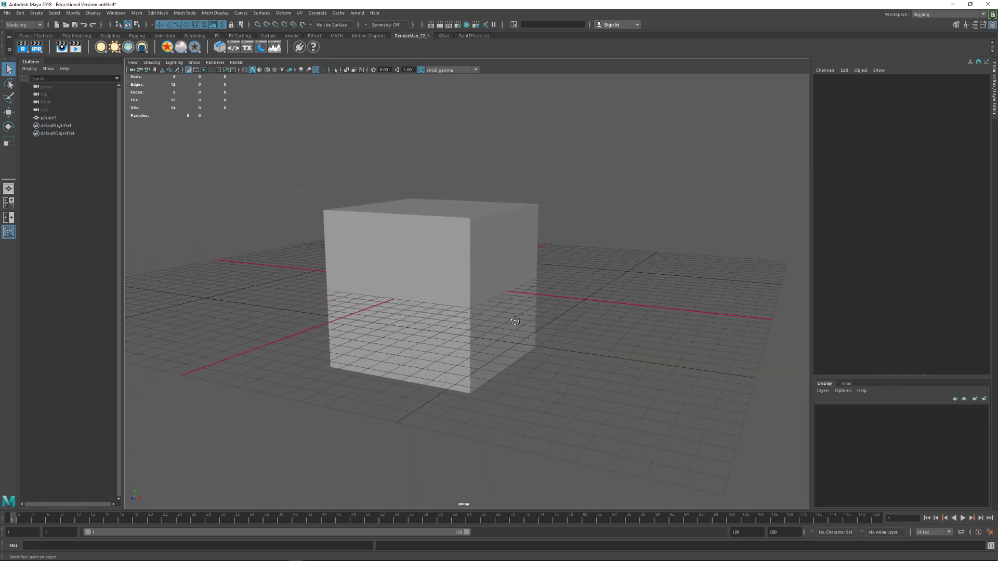
alt+drag(516, 319, 546, 329)
alt+middle_drag(553, 325, 590, 234)
alt+drag(590, 234, 557, 281)
alt+right_drag(557, 281, 643, 295)
alt+drag(643, 296, 472, 273)
alt+middle_drag(473, 274, 511, 254)
alt+drag(511, 254, 494, 279)
alt+middle_drag(494, 279, 575, 245)
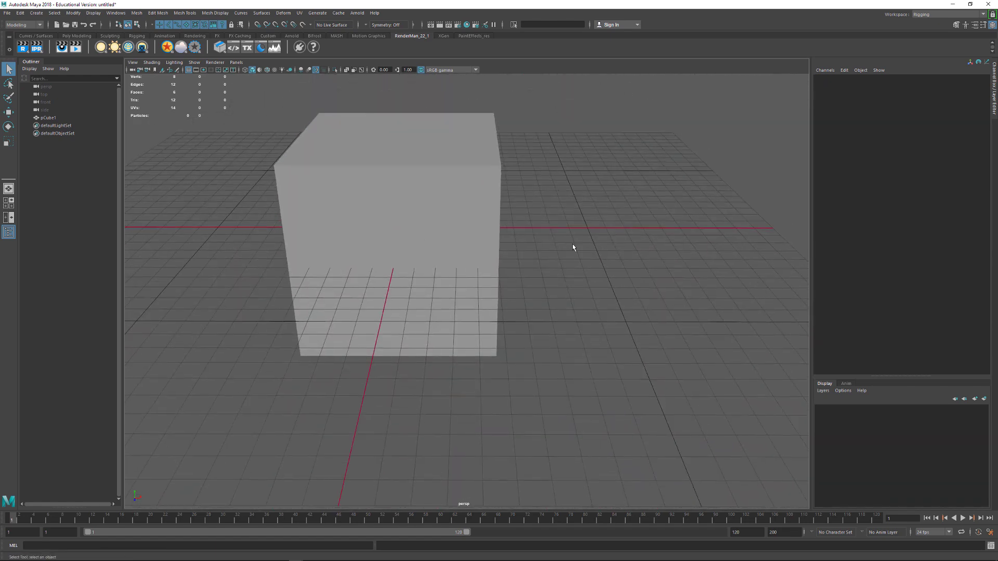
alt+drag(575, 245, 792, 305)
scroll(579, 241, up, 2)
alt+right_drag(792, 305, 606, 290)
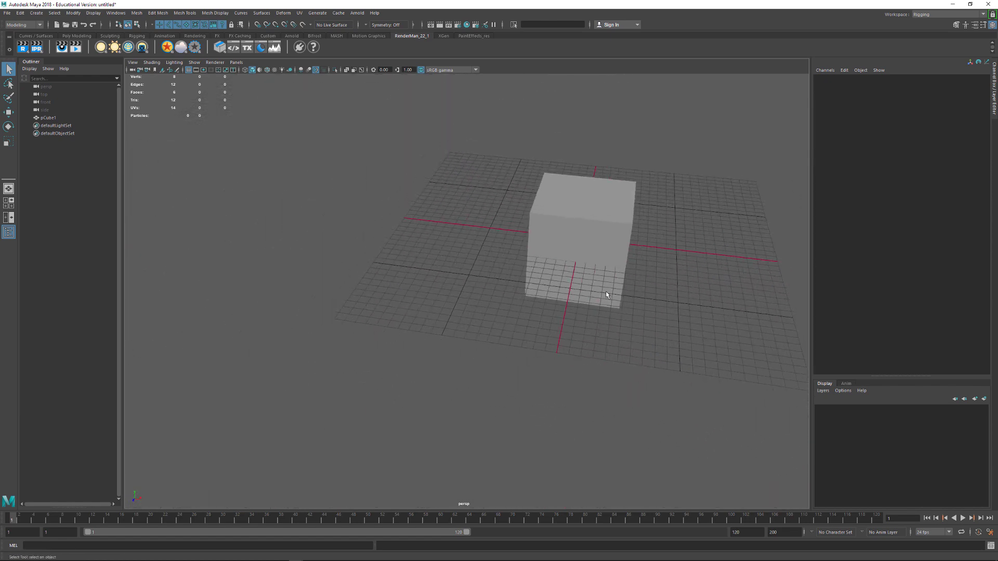
alt+drag(606, 290, 697, 276)
alt+middle_drag(697, 276, 736, 245)
alt+drag(737, 245, 735, 245)
key(f)
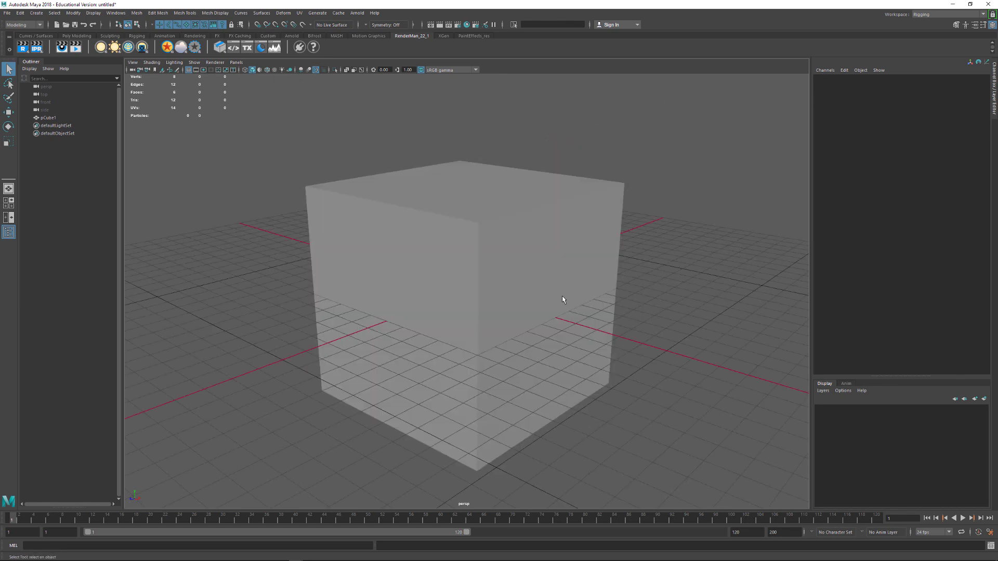
- Select the cube, frame it in the view and inspect it from below and above
alt+right_drag(603, 324, 461, 275)
click(510, 264)
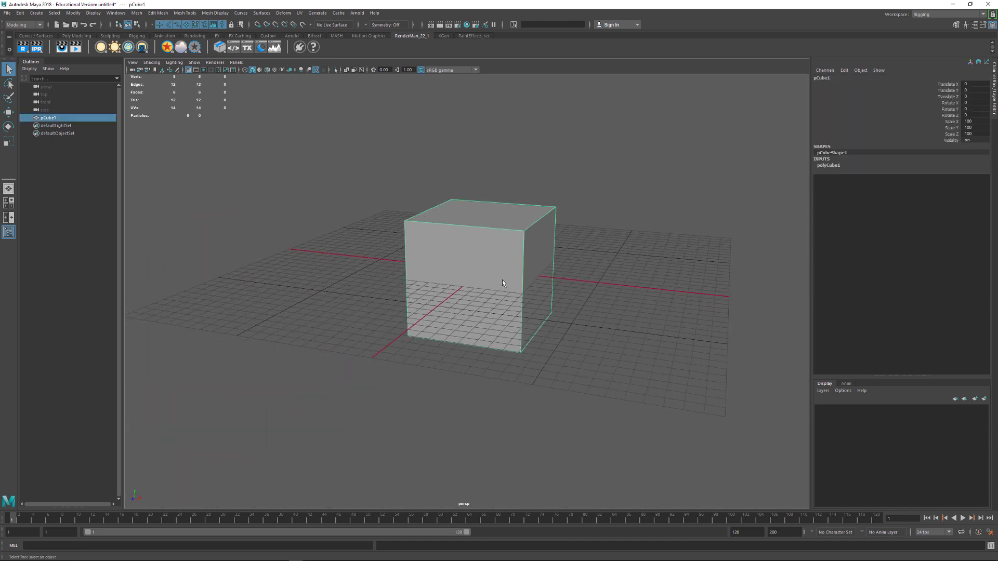
alt+drag(502, 283, 697, 185)
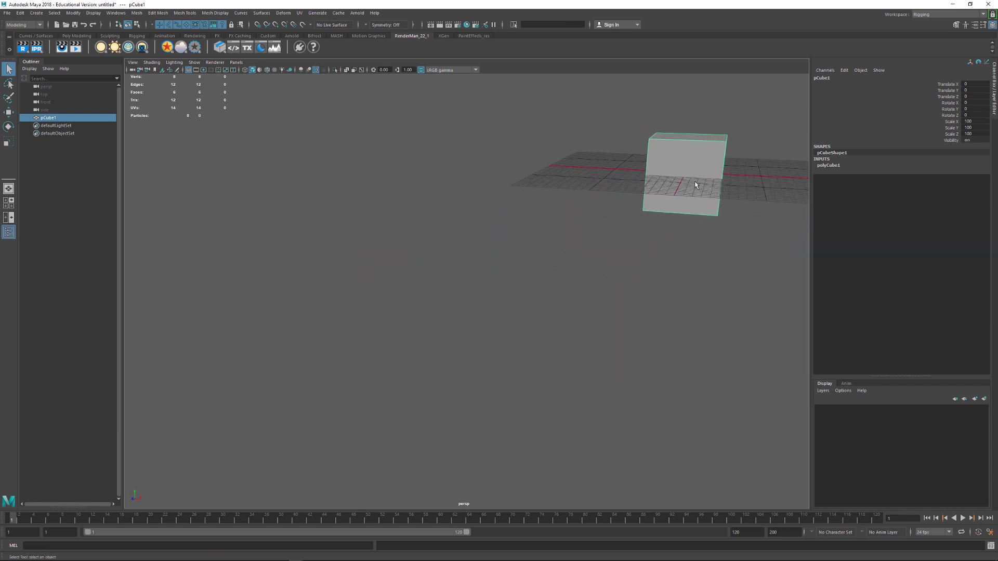
key(f)
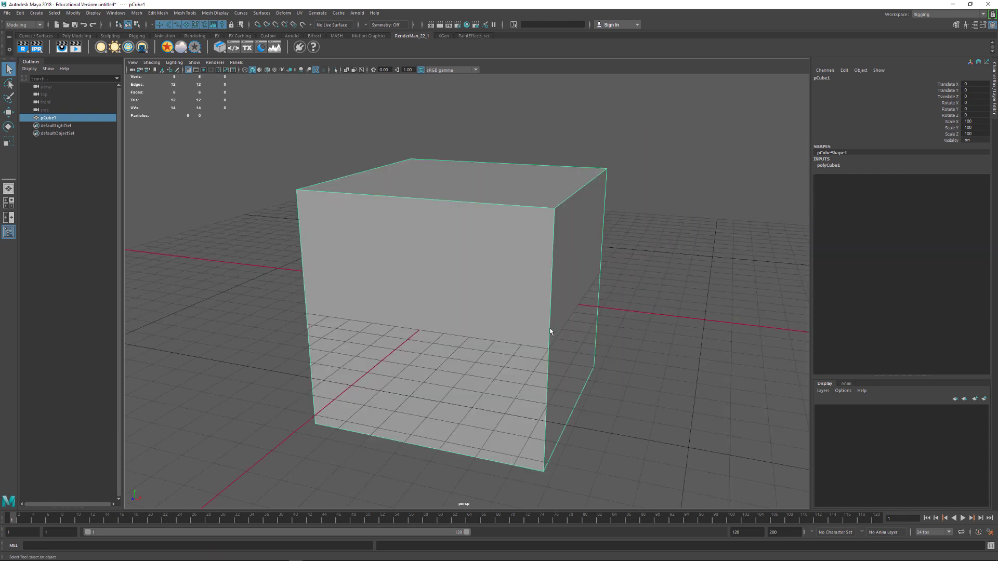
alt+drag(657, 352, 519, 335)
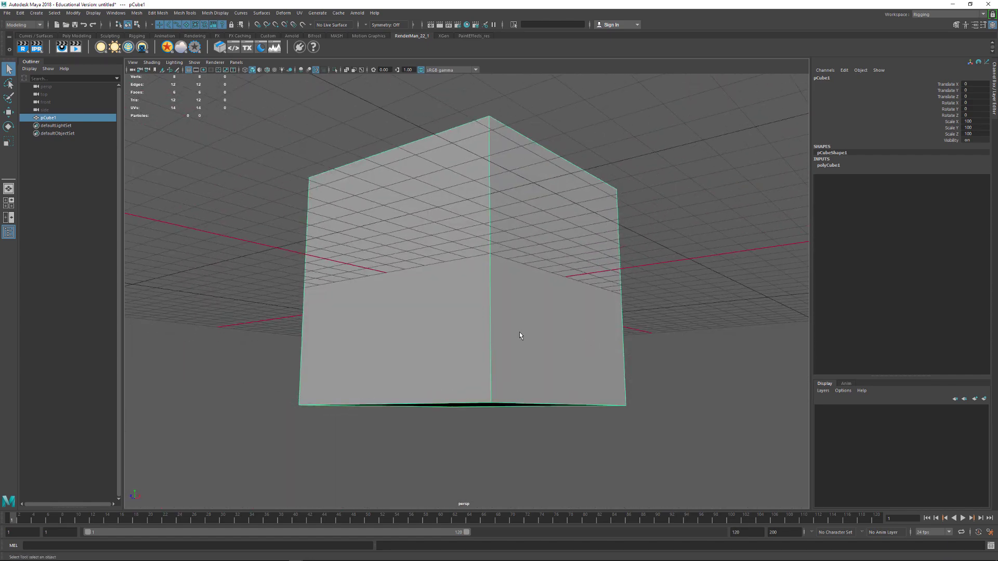
alt+drag(548, 274, 669, 324)
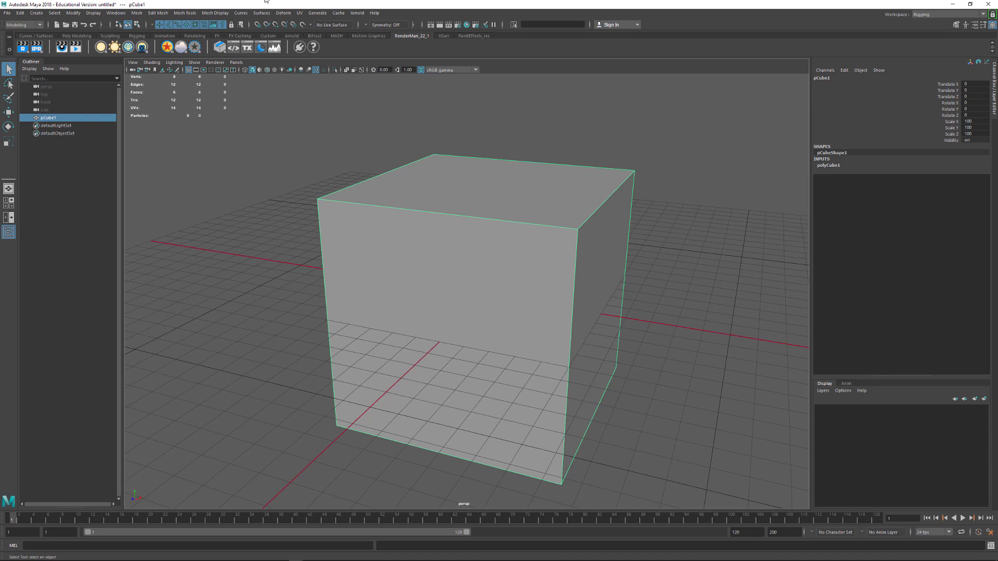
- Look through the Rigging, Animation and FX menu sets and return to the Modeling set
click(41, 25)
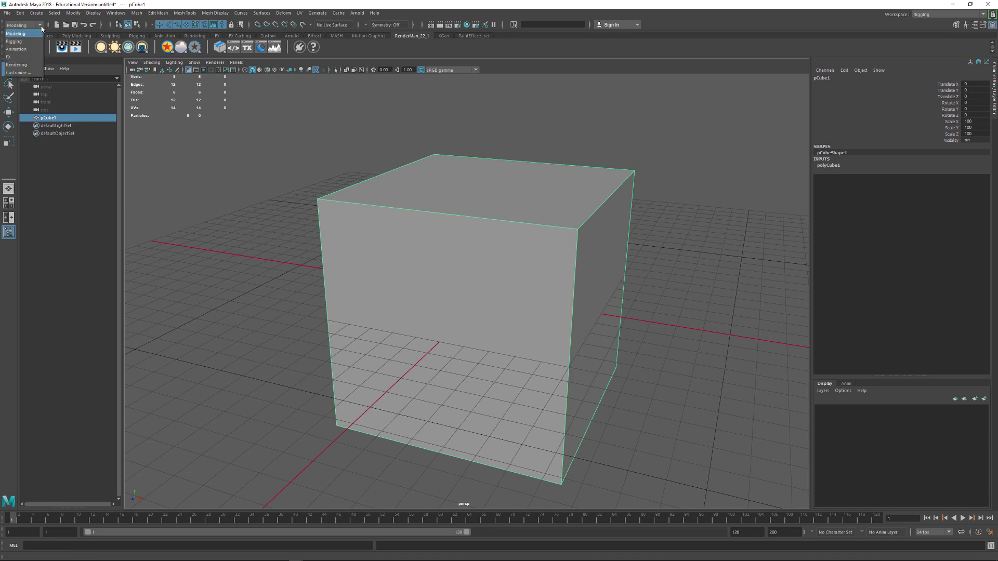
click(29, 41)
click(37, 25)
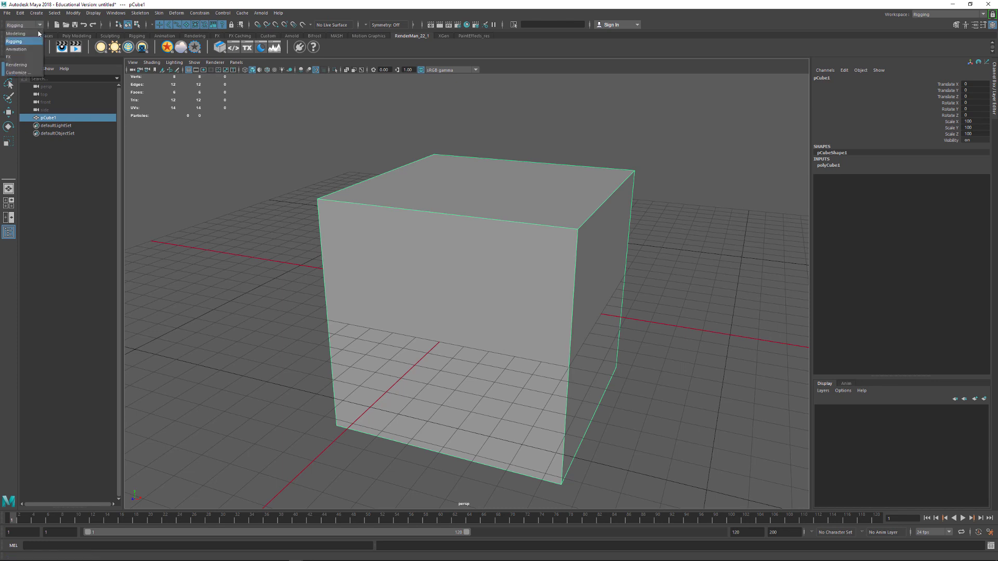
click(31, 50)
click(38, 25)
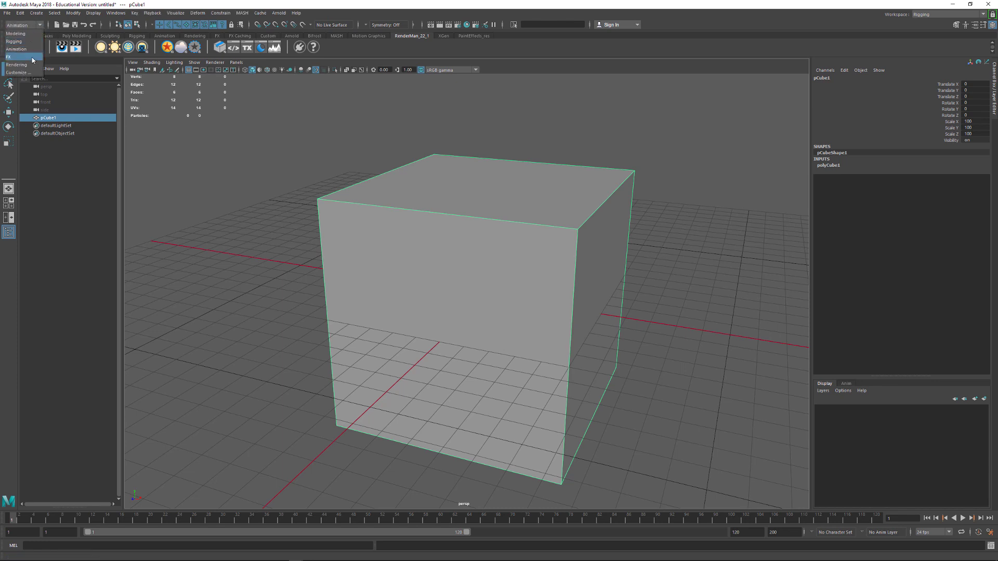
click(31, 56)
click(38, 25)
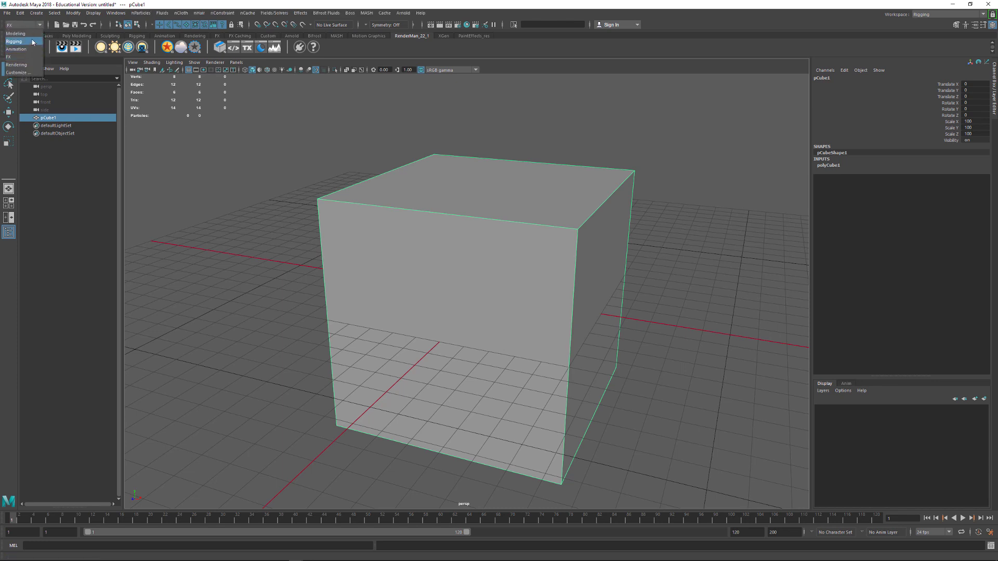
click(30, 35)
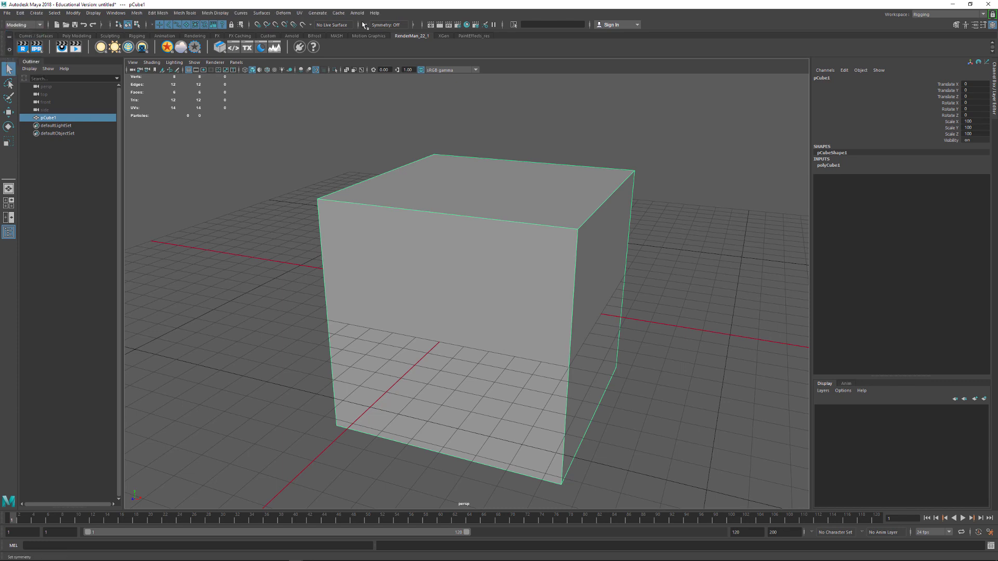
click(40, 26)
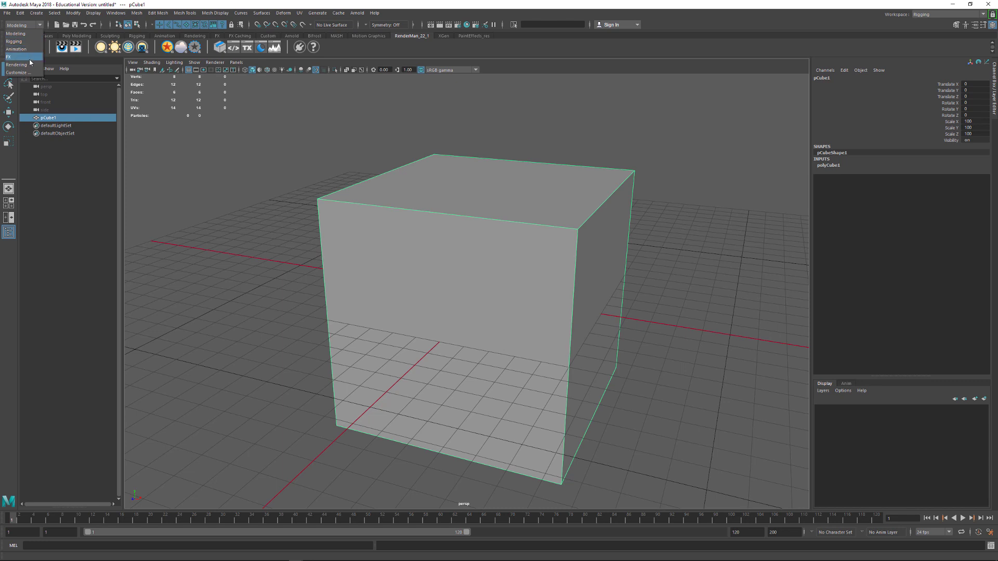
click(29, 34)
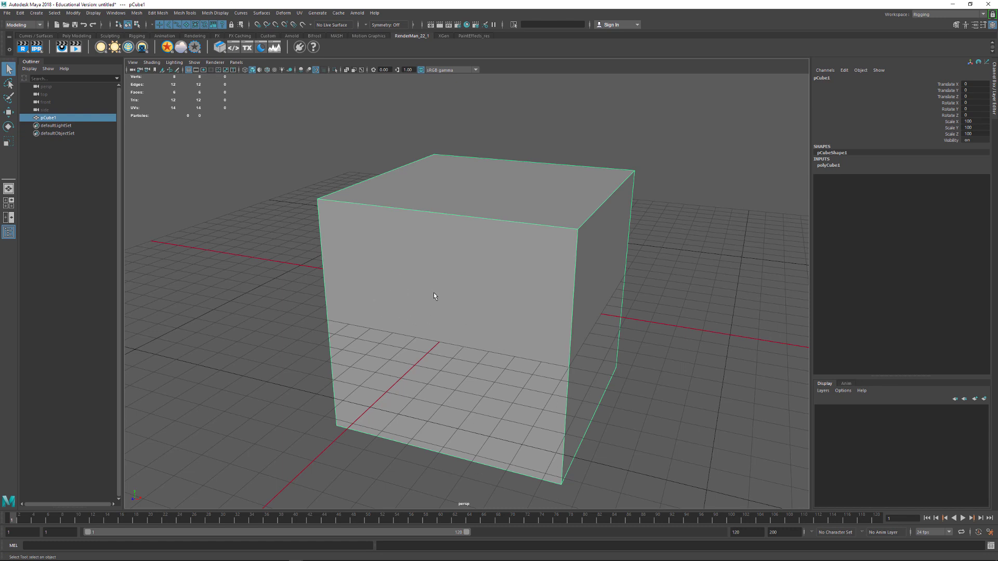
- Reselect the cube, preview the Rotate manipulator on it and make Move the active tool
click(314, 182)
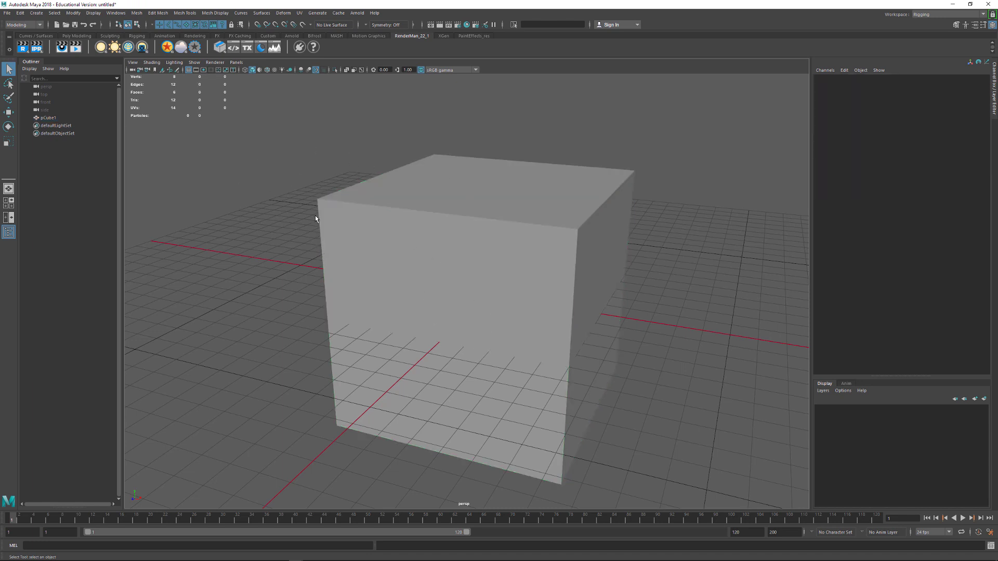
click(479, 225)
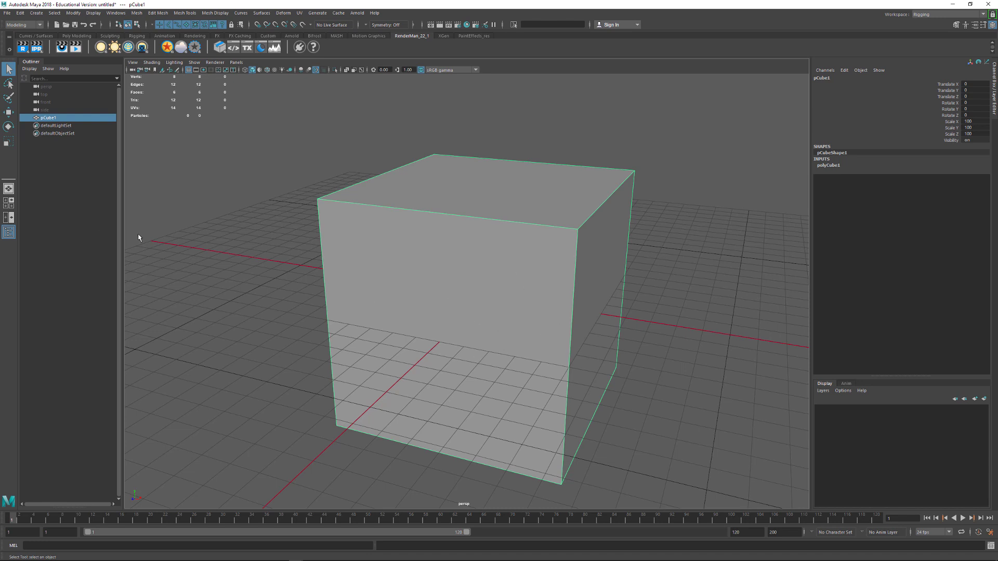
click(7, 112)
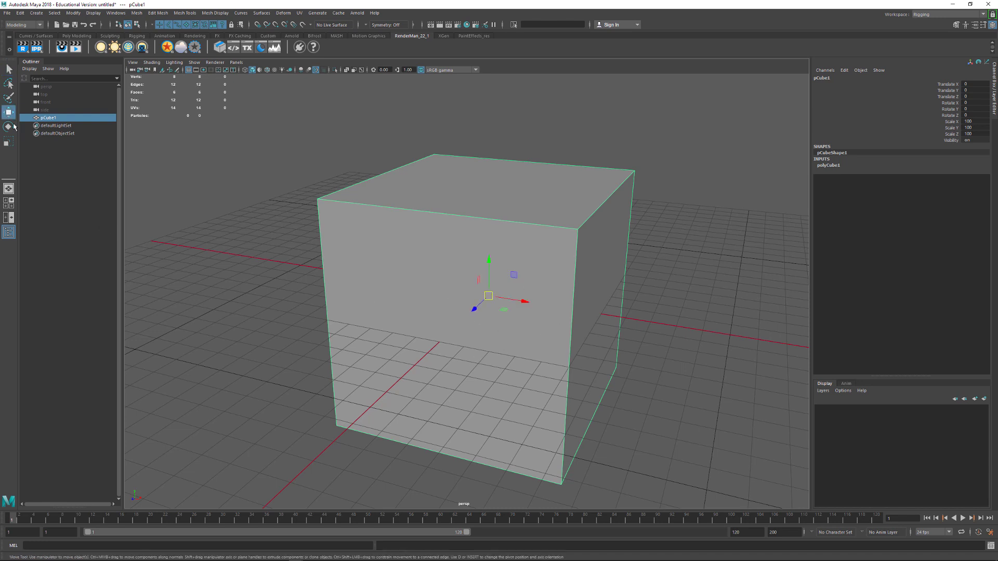
click(9, 126)
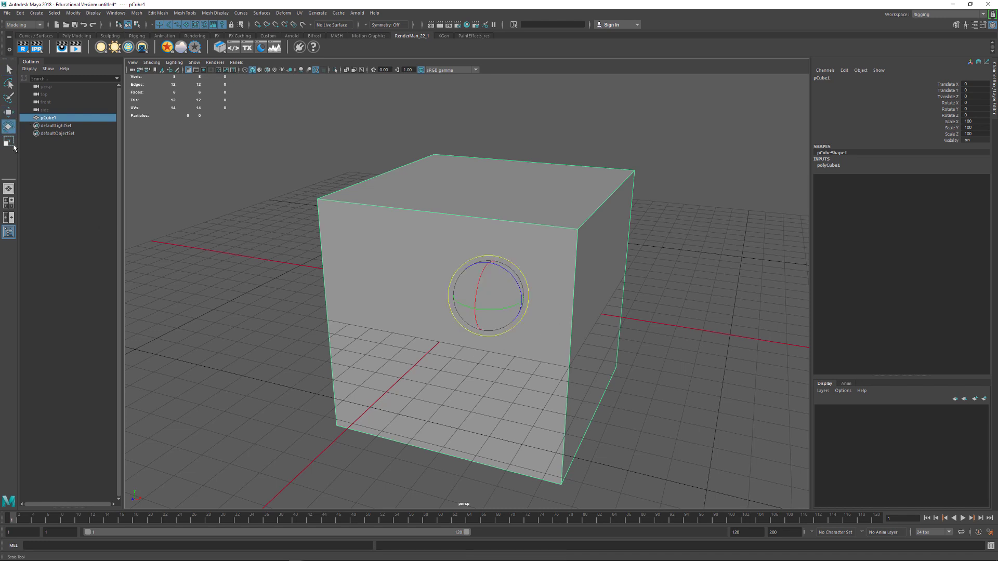
click(9, 114)
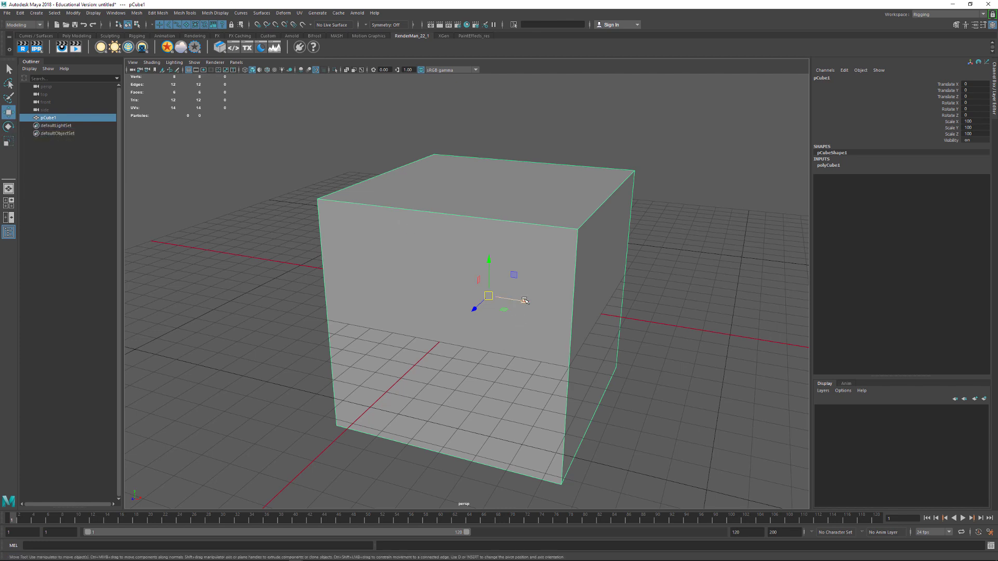
- Try moving the cube along its Z, X and Y axes one at a time, undoing each move
drag(474, 309, 423, 371)
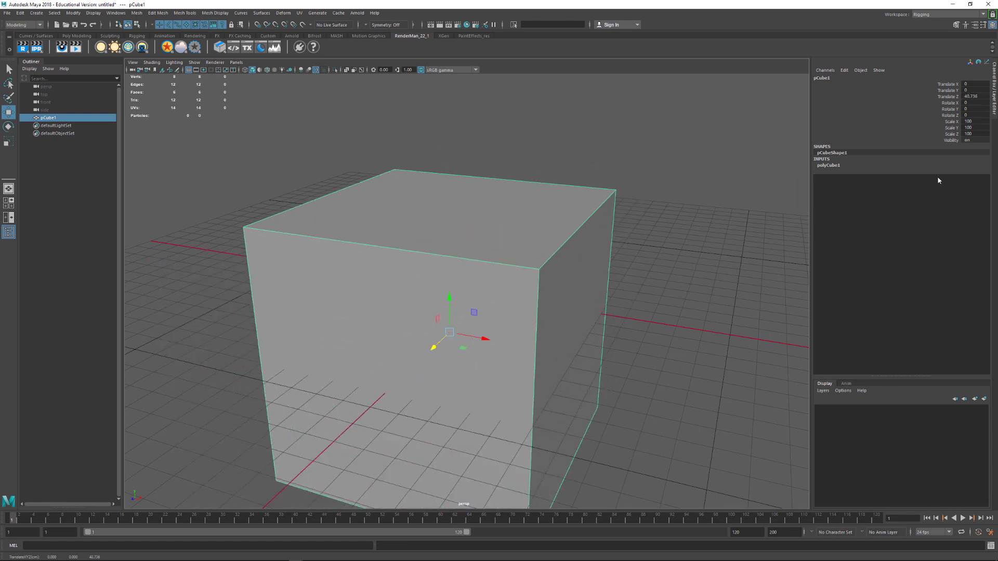
key(ctrl+z)
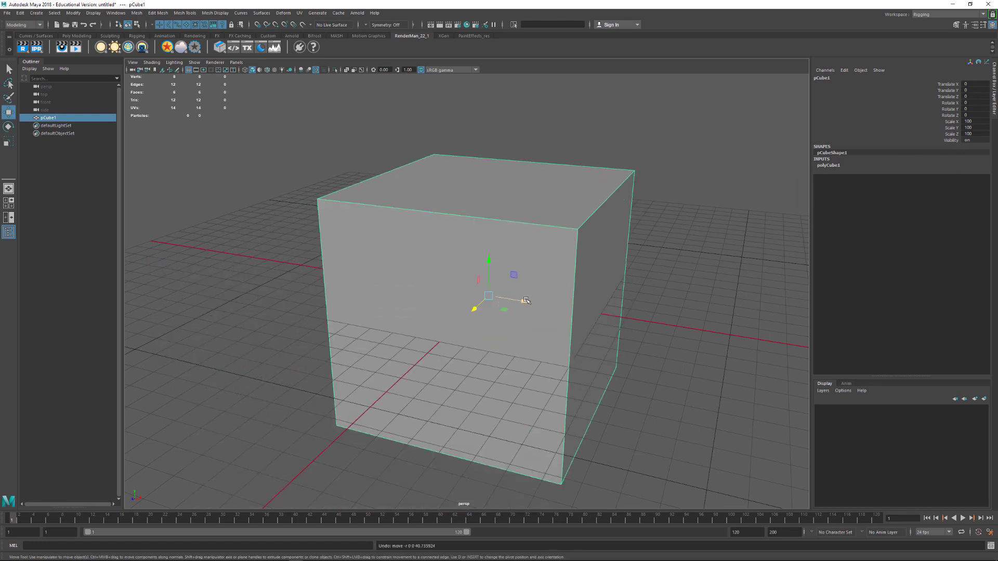
drag(525, 300, 419, 366)
key(ctrl+z)
drag(489, 261, 491, 177)
key(ctrl+z)
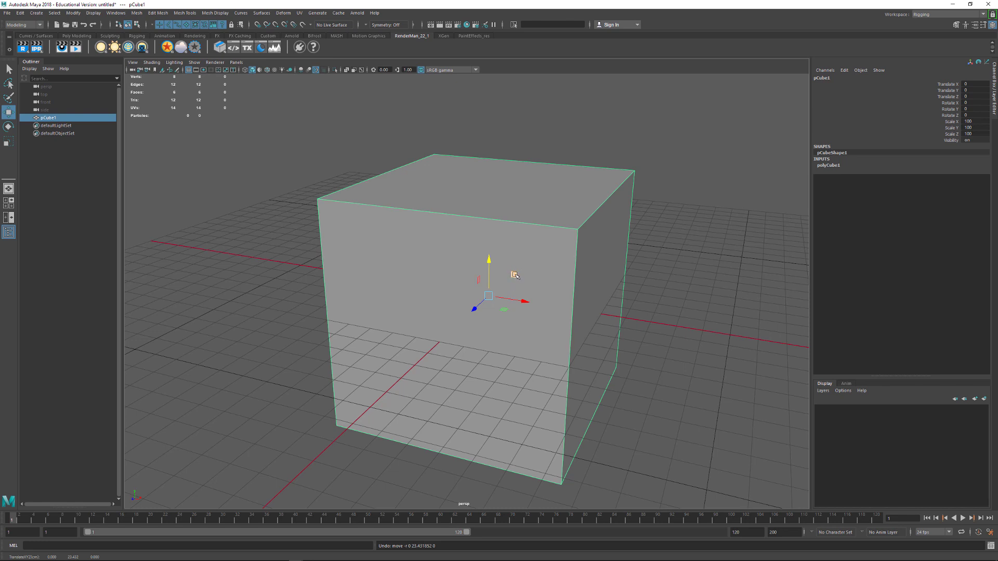
- Try moving the cube within the XY and YZ planes and along X, undoing each move
drag(515, 275, 543, 192)
key(ctrl+z)
drag(478, 281, 369, 244)
key(ctrl+z)
drag(525, 302, 492, 302)
key(ctrl+z)
- Try rotating the cube around its centre with the Rotate tool, including a free rotation, and undo it
click(9, 127)
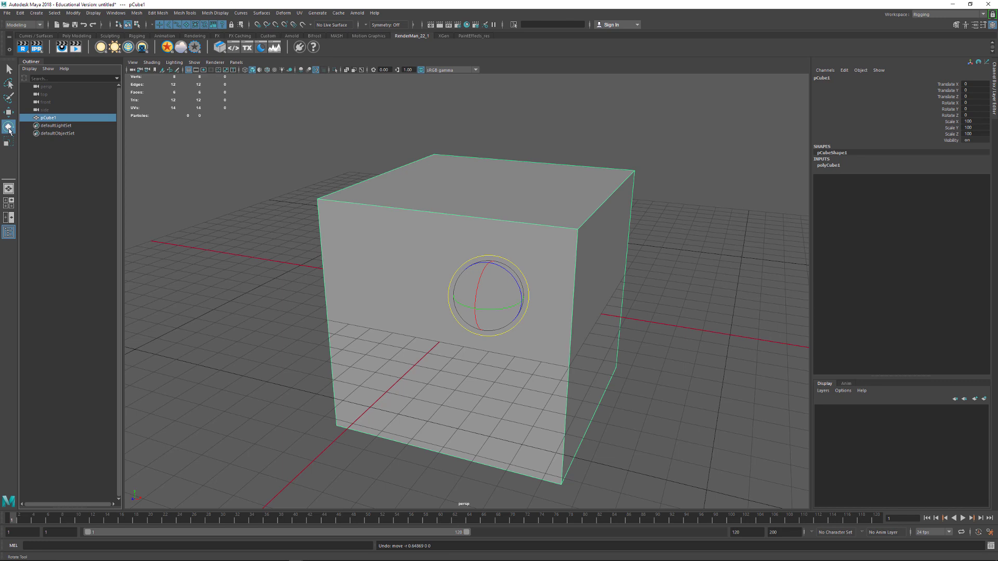
click(8, 142)
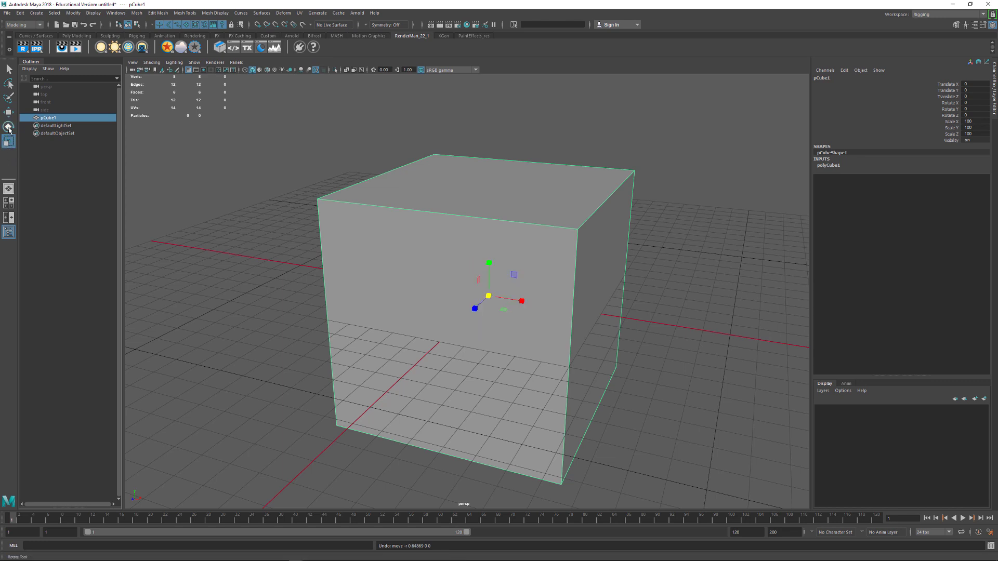
click(8, 129)
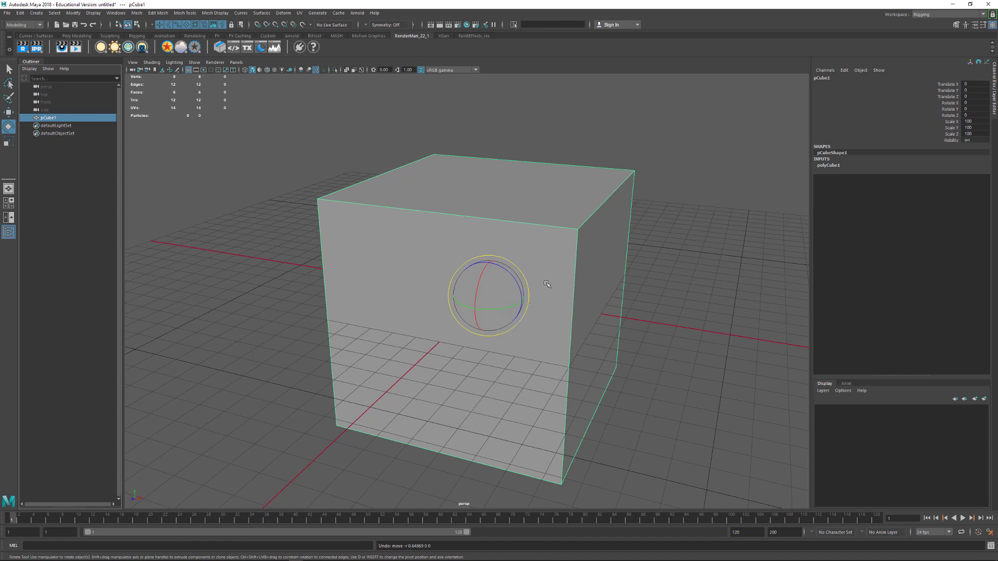
drag(524, 277, 514, 315)
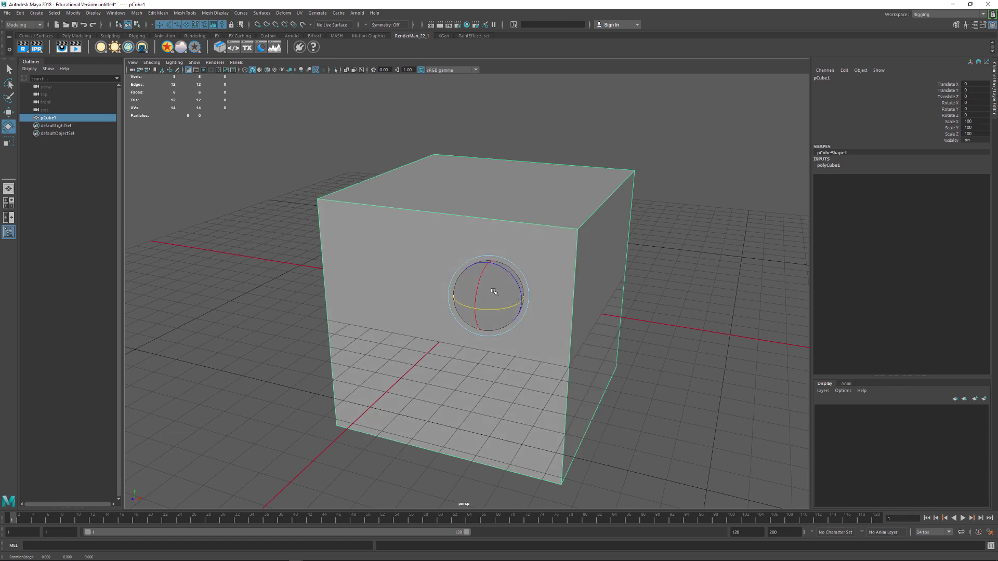
drag(498, 290, 482, 244)
key(ctrl+z)
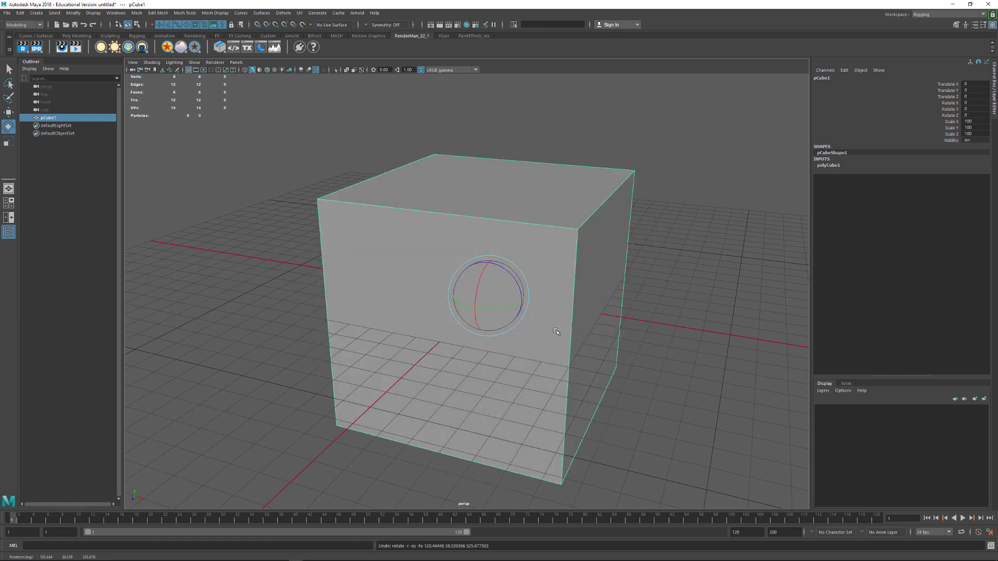
- Try scaling the cube uniformly and along Z with the Scale tool, undoing the changes
click(8, 142)
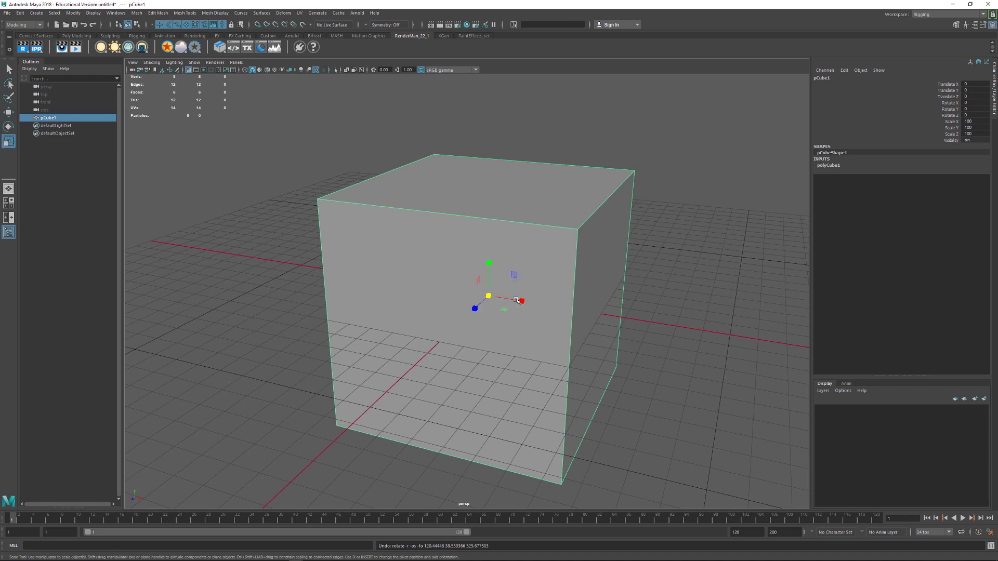
drag(488, 296, 467, 314)
key(ctrl+z)
key(ctrl+z)
key(ctrl+z)
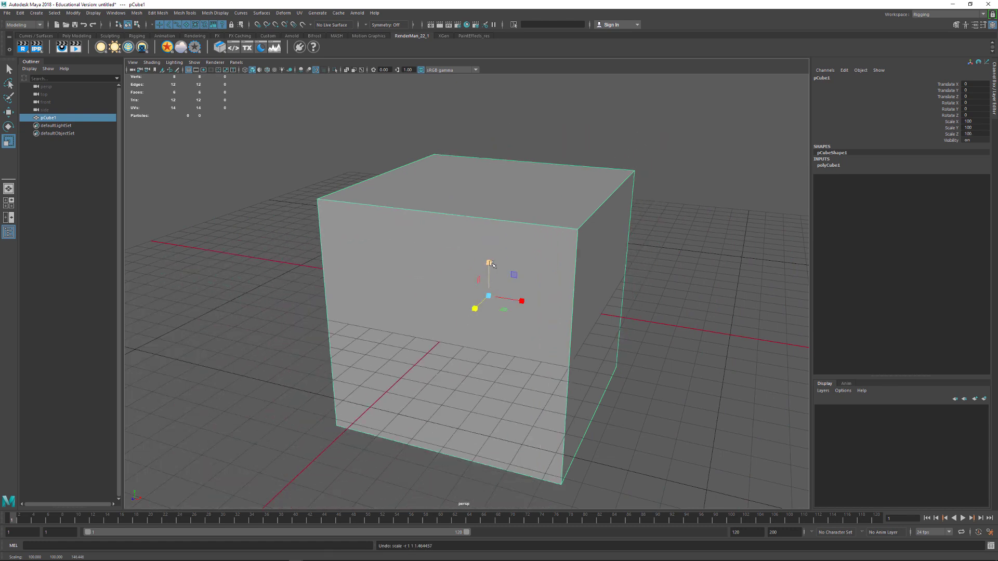
- Try scaling the cube along Y and within the YZ plane, undoing each change
drag(490, 264, 526, 310)
key(ctrl+z)
mouse_move(477, 283)
mouse_down()
mouse_move(446, 319)
mouse_move(474, 291)
mouse_move(471, 271)
mouse_move(482, 346)
mouse_move(503, 301)
mouse_move(454, 304)
mouse_move(537, 234)
mouse_move(452, 306)
mouse_move(535, 237)
mouse_move(481, 276)
mouse_move(454, 279)
mouse_move(476, 283)
mouse_move(457, 294)
mouse_move(466, 294)
mouse_up()
key(ctrl+z)
key(ctrl+z)
key(ctrl+z)
- Reselect the cube in Object Mode and toggle between component selection and object selection
click(252, 124)
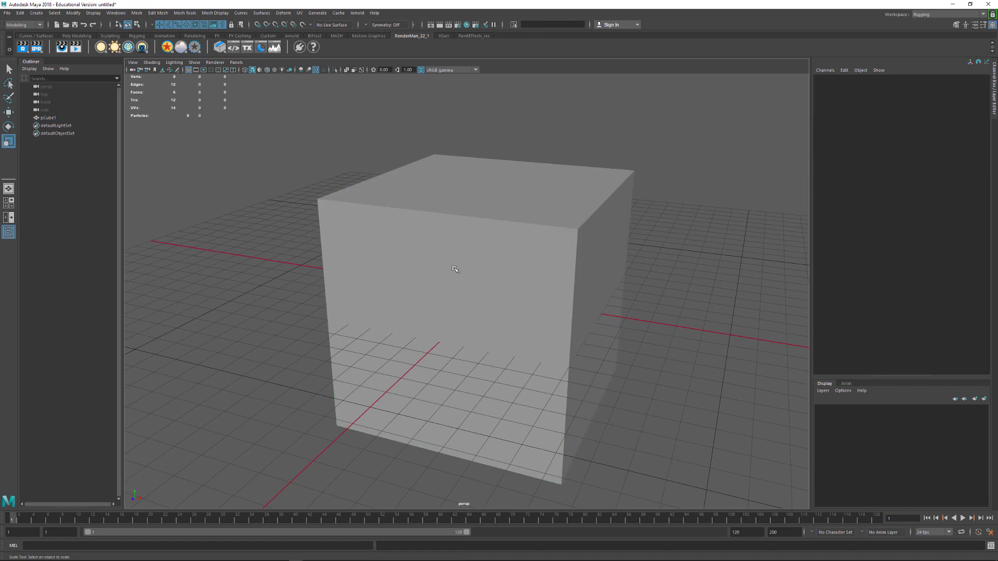
click(516, 283)
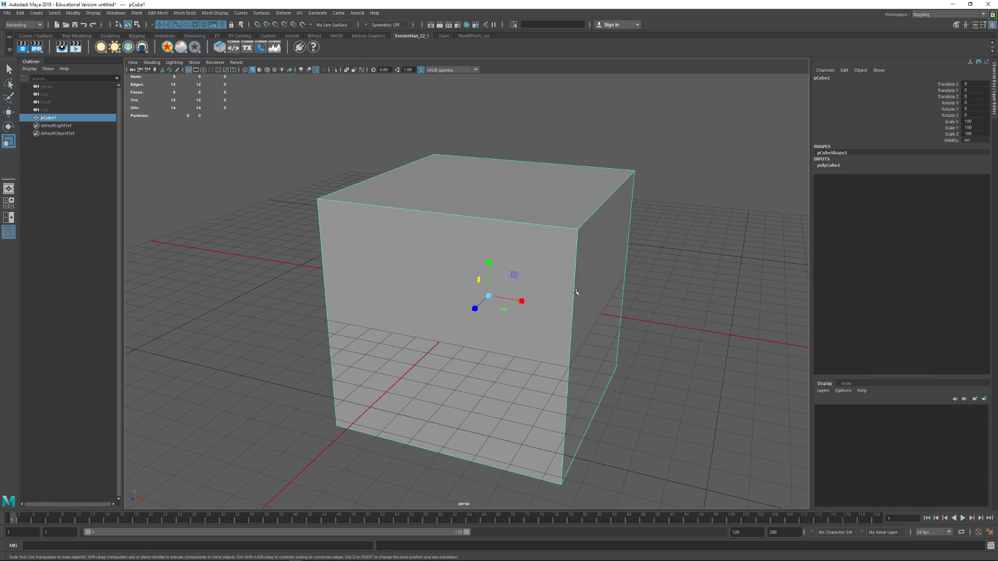
right_click(544, 258)
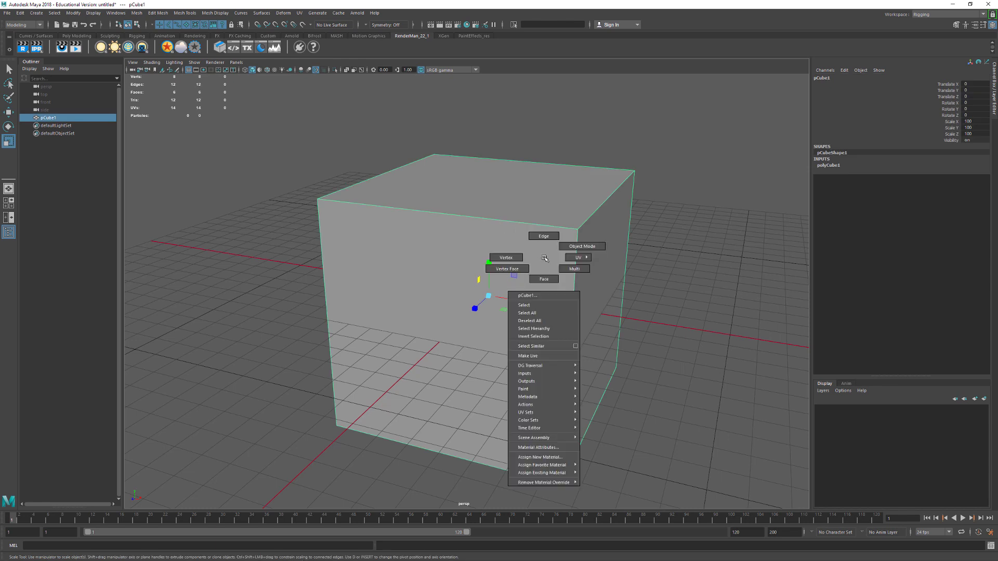
click(581, 247)
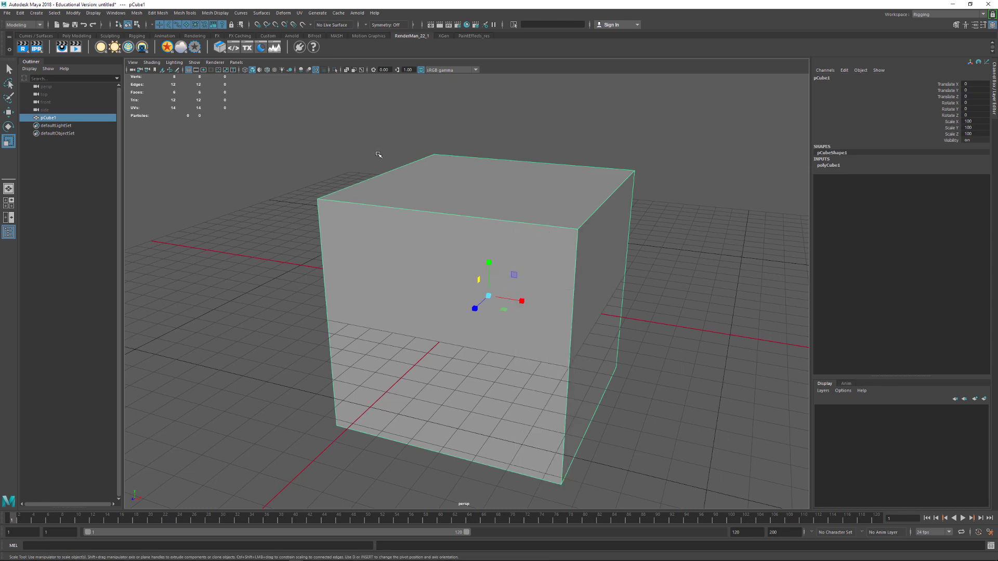
click(378, 155)
click(385, 213)
key(F8)
key(F8)
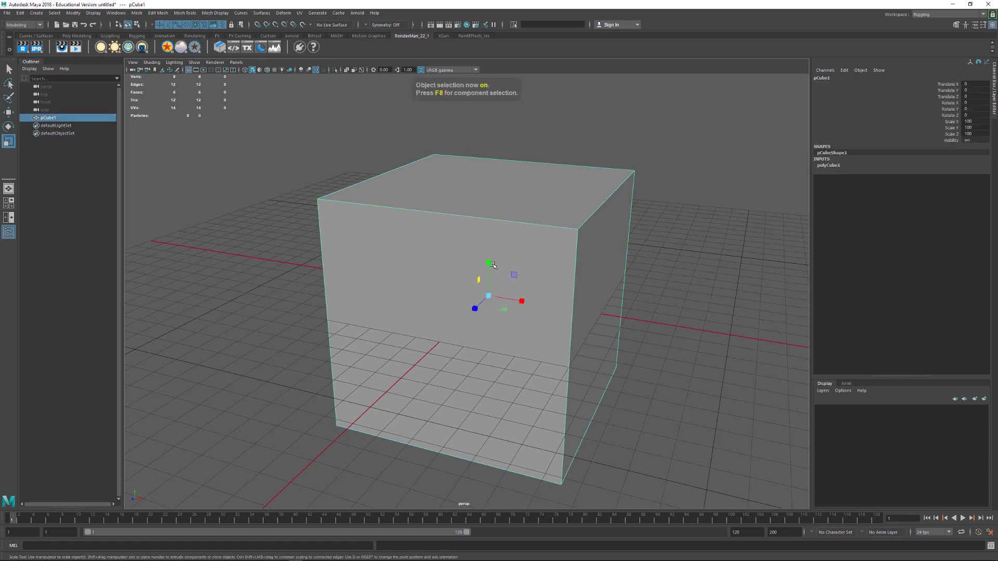
- Switch the cube to Face mode, select its top face and try raising it along Y, undoing the move
right_click(494, 210)
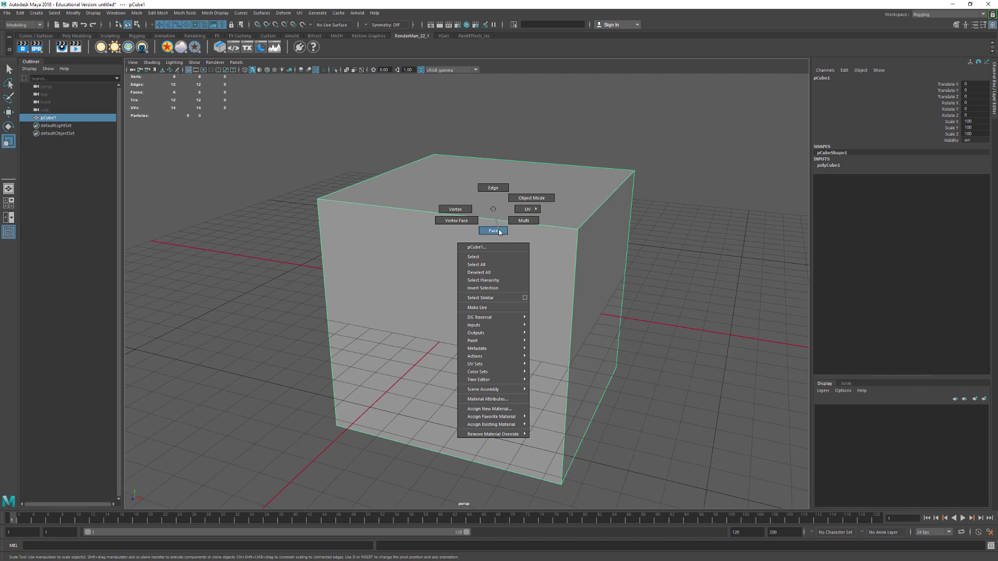
click(493, 230)
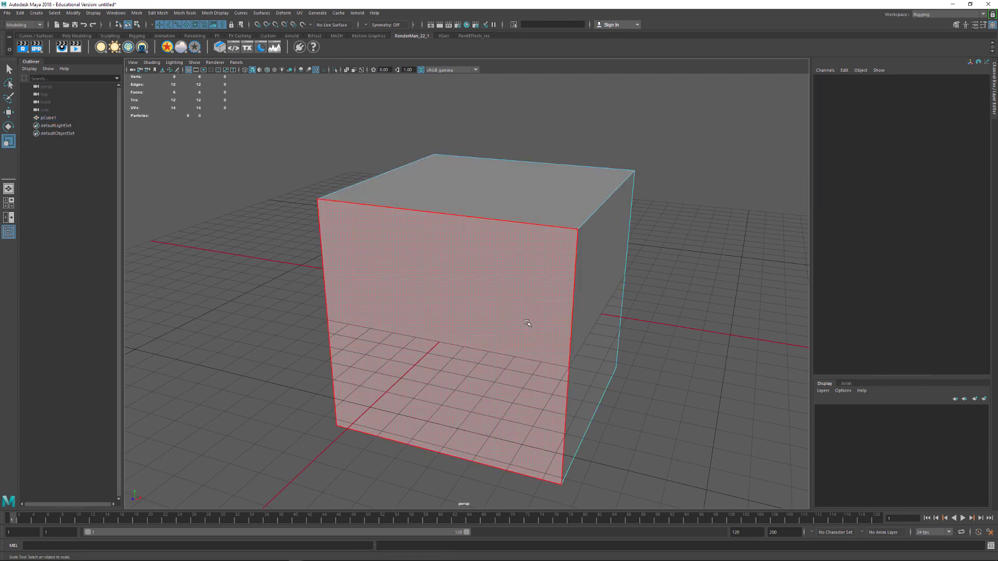
click(489, 198)
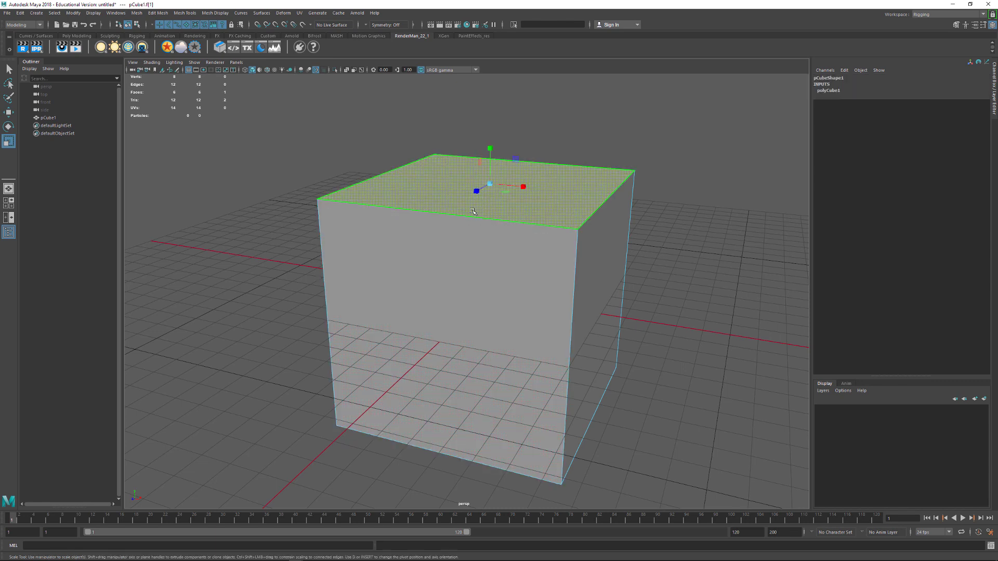
key(w)
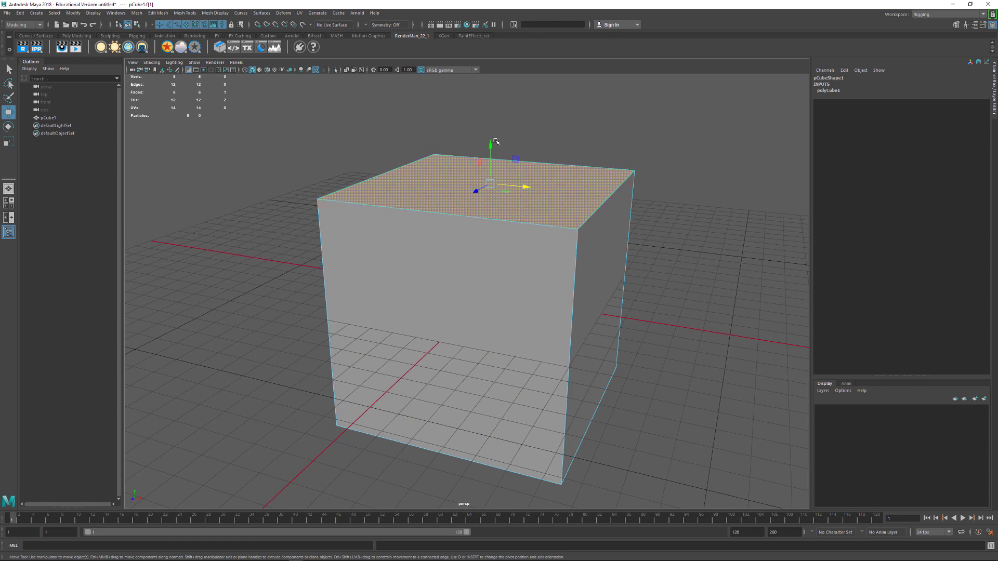
drag(491, 142, 488, 88)
key(ctrl+z)
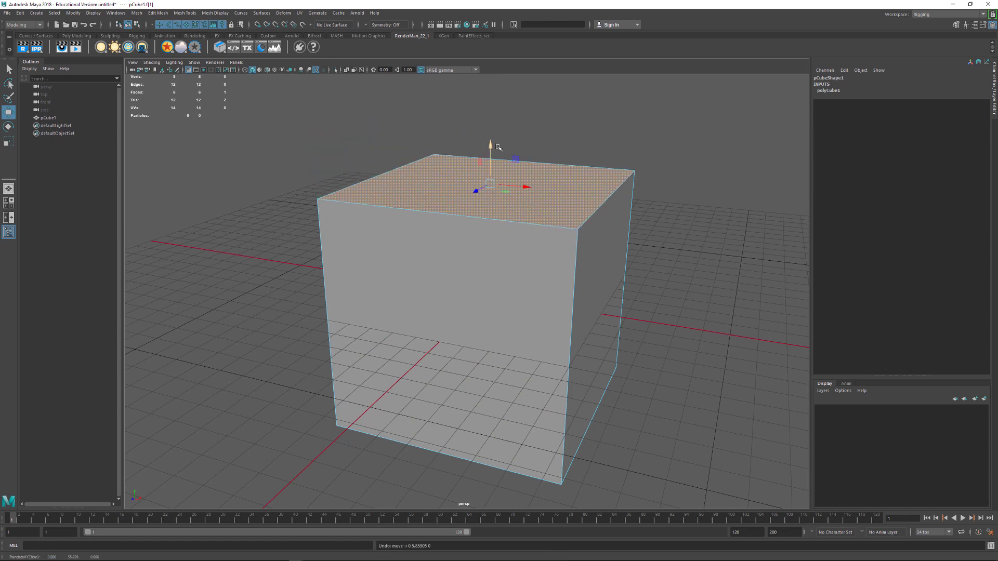
- Try rotating the top face about Y and scaling it, including along Z, undoing each change
key(e)
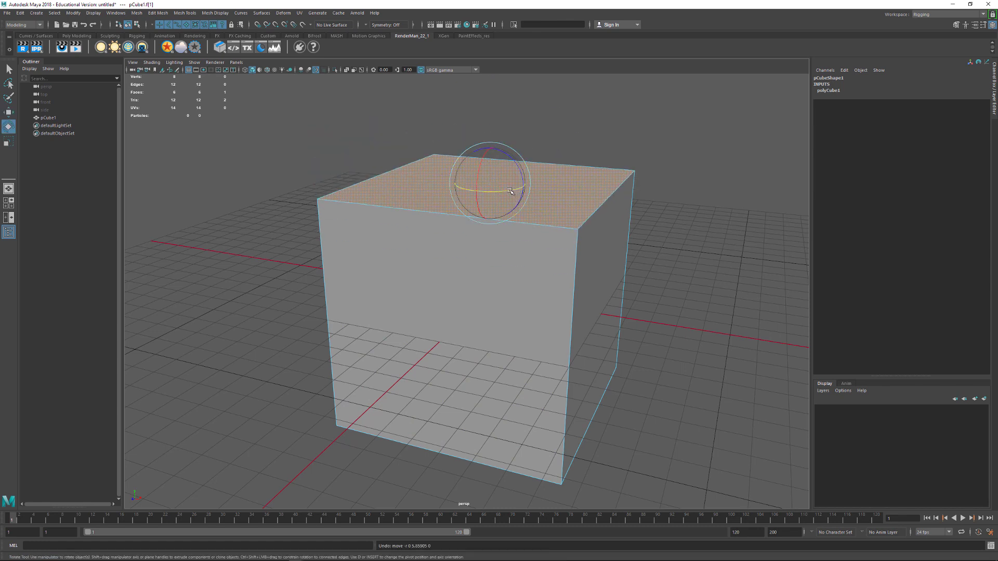
drag(511, 191, 490, 188)
key(ctrl+z)
key(r)
key(ctrl+z)
key(ctrl+z)
key(ctrl+z)
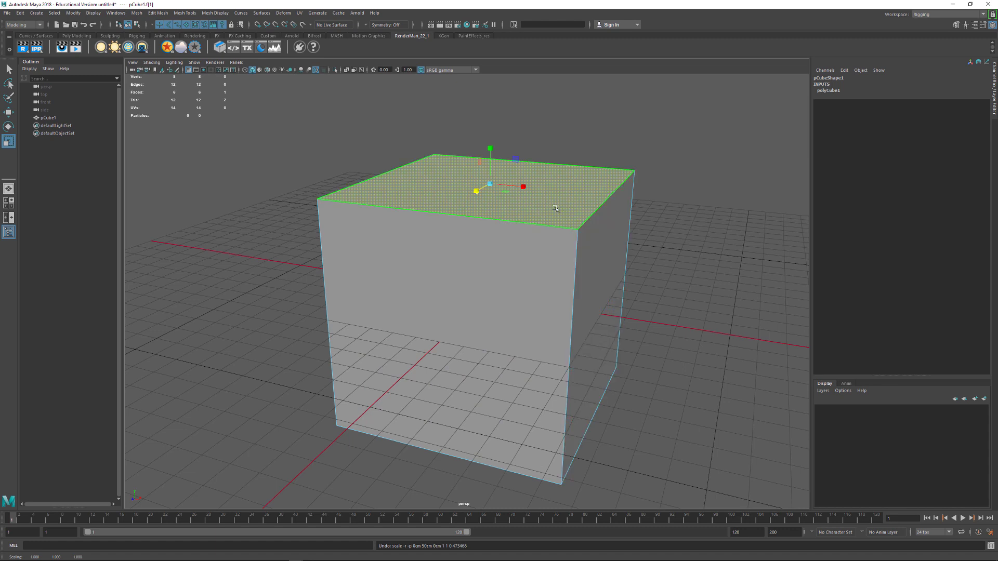
- Switch to edge selection and move the cube's right top edge inward along X to about half the top's width
key(F10)
right_click(595, 213)
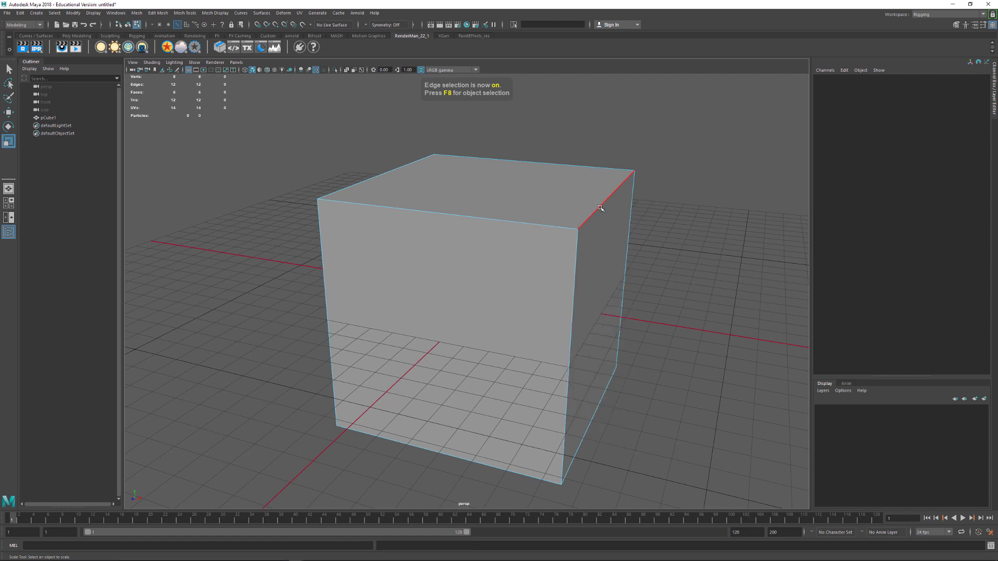
click(598, 206)
key(w)
drag(647, 198, 599, 193)
middle_drag(655, 264, 518, 279)
- Move the cube's left top edge inward along X and its front top edge inward along Z
click(375, 177)
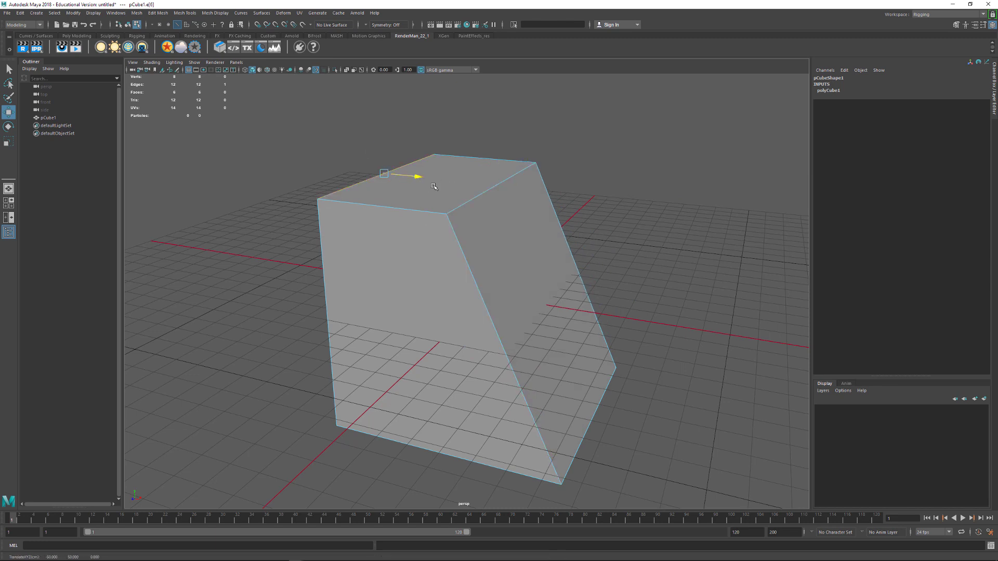
middle_drag(377, 207, 453, 182)
click(412, 208)
click(494, 160)
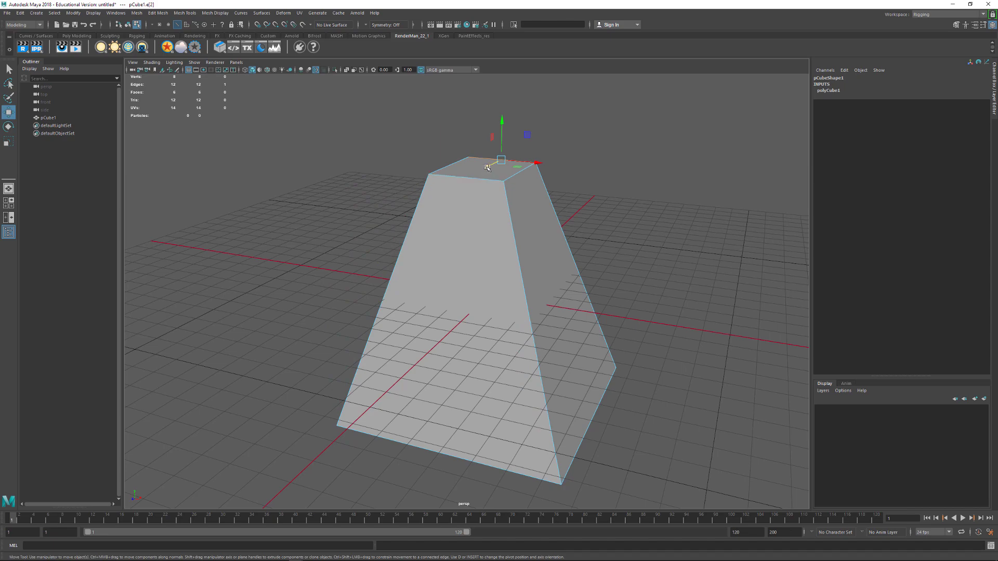
- Switch to Vertex mode and try moving the front right top vertex in the XZ plane, undoing the move
alt+drag(496, 179, 559, 251)
right_click(549, 212)
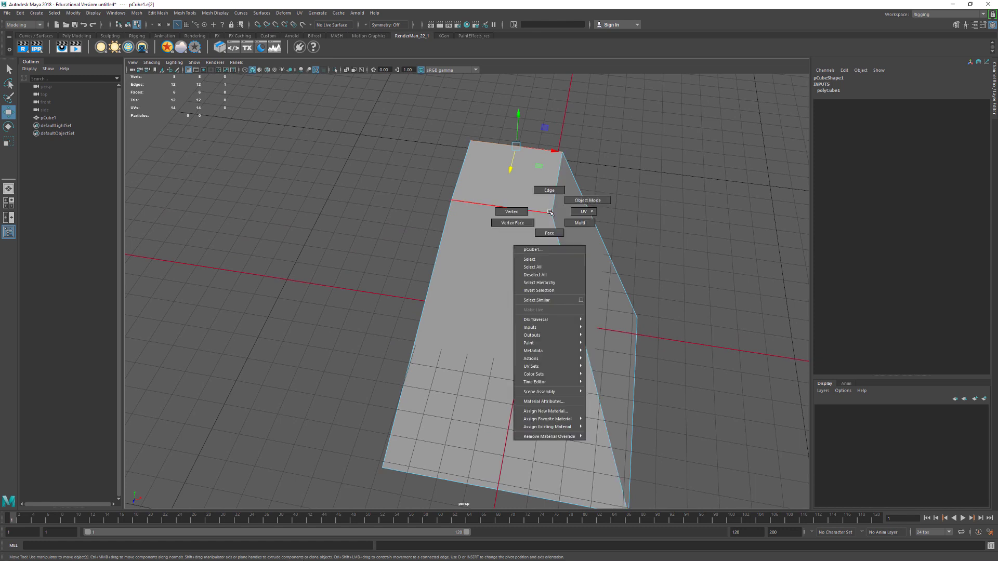
click(514, 212)
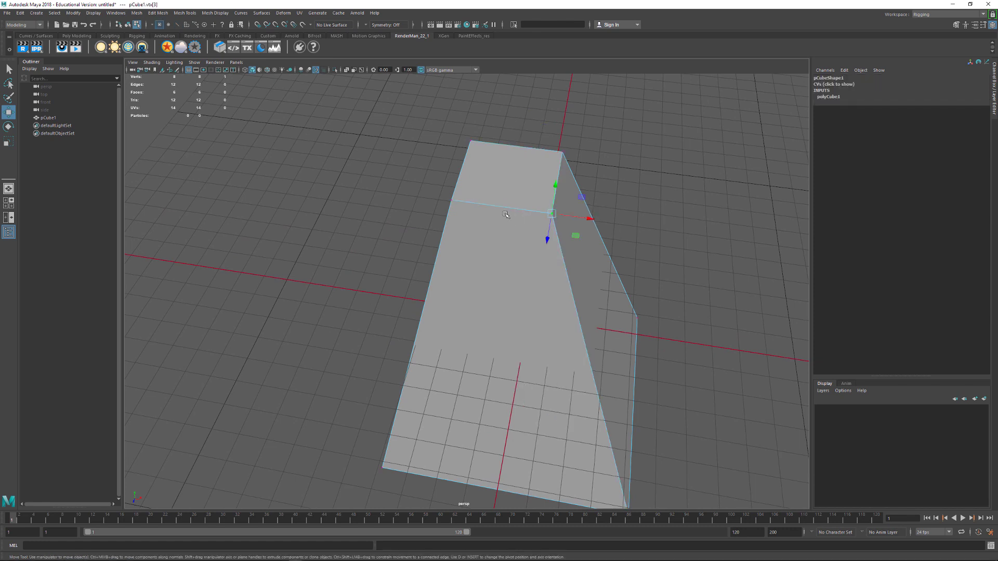
click(452, 200)
click(552, 213)
drag(575, 235, 504, 259)
key(ctrl+z)
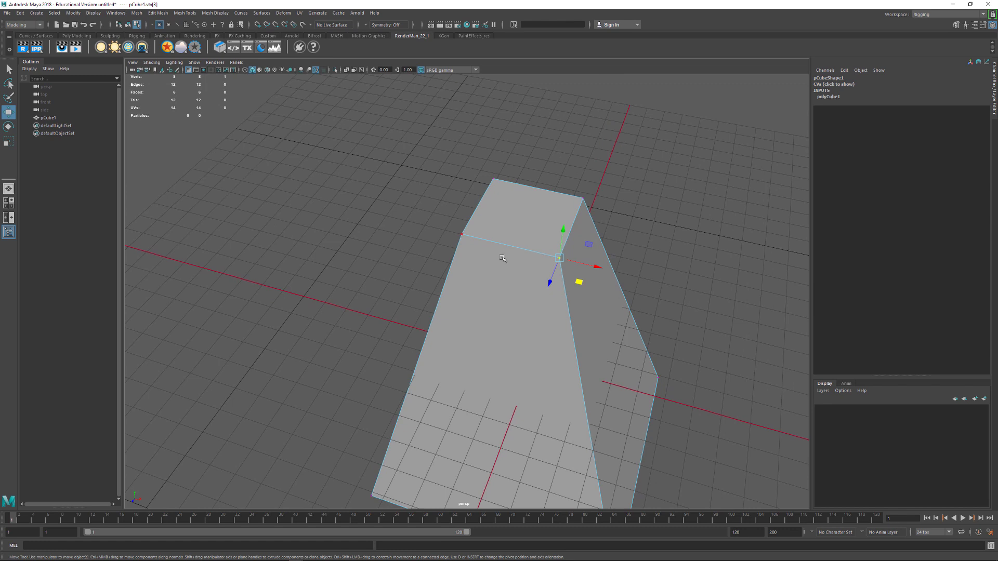
- Add the front left top vertex to the selection and try moving both vertices along Z, undoing the move
shift+click(461, 235)
drag(511, 269, 513, 229)
key(ctrl+z)
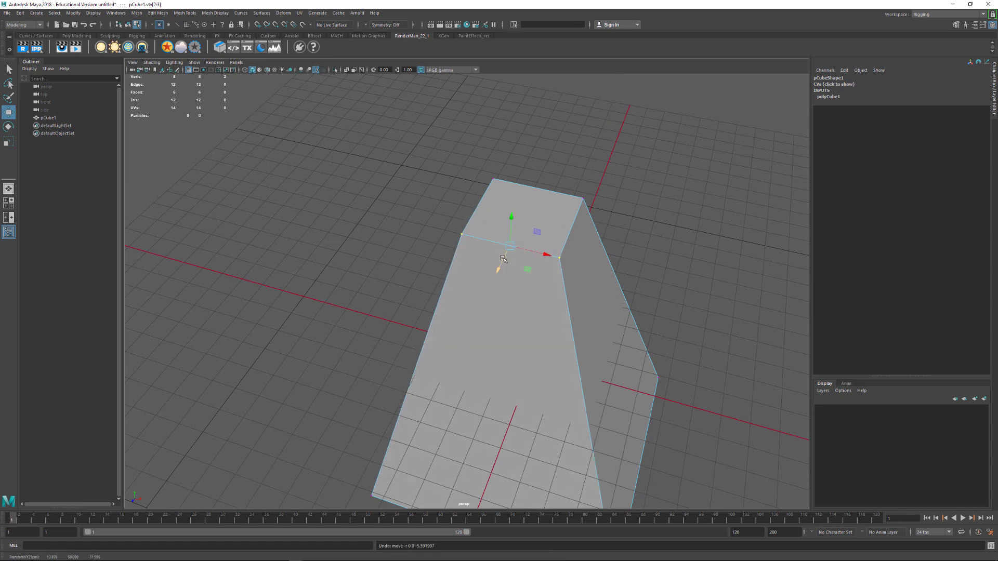
- Add the back top vertices to the selection and remove them again, and try moving the front pair before undoing it
shift+click(493, 179)
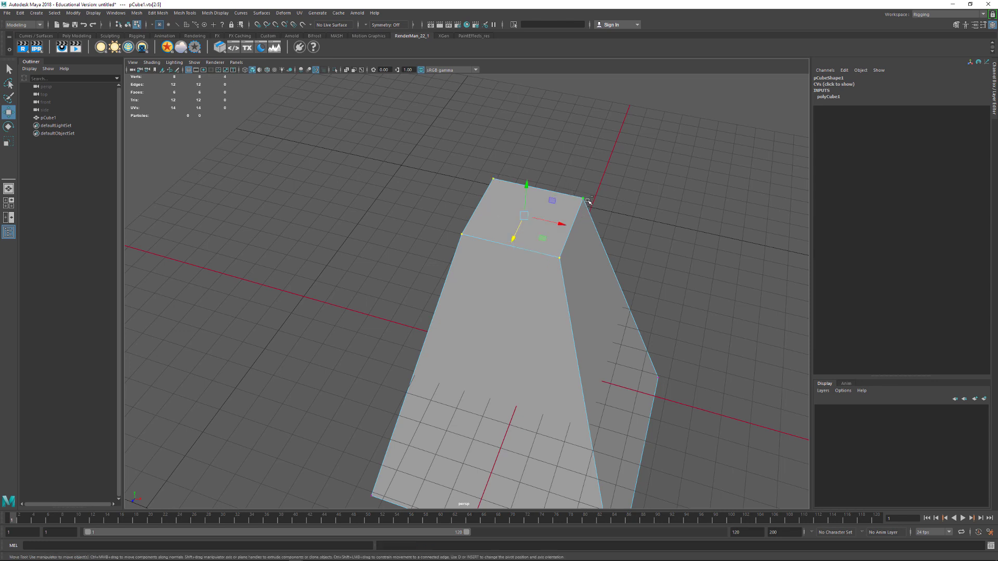
shift+click(583, 199)
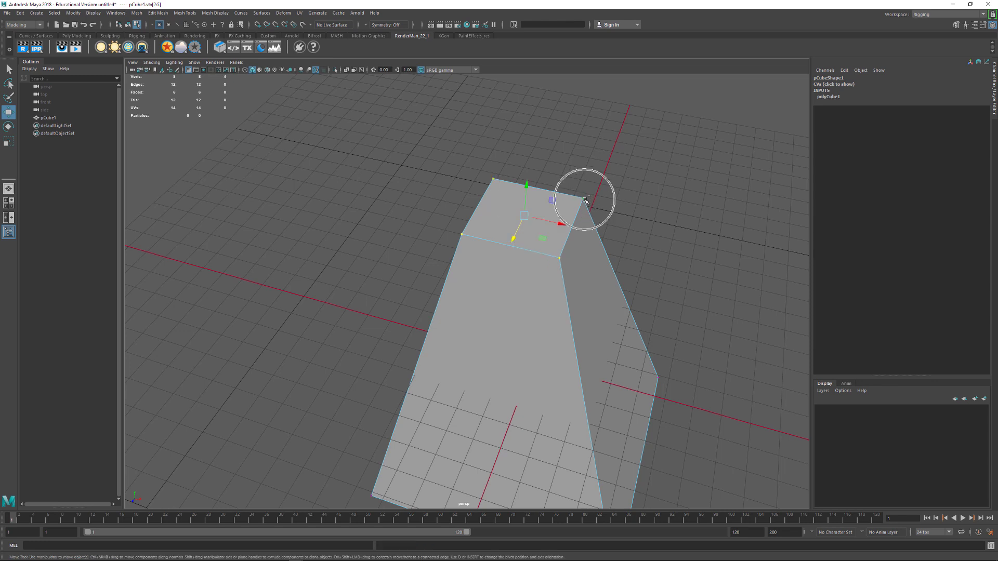
shift+click(493, 180)
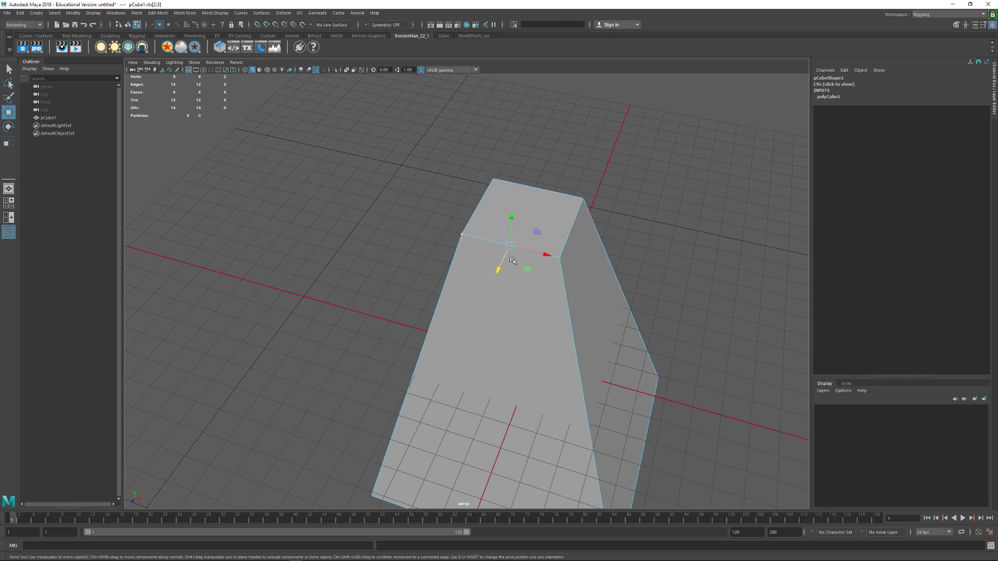
middle_drag(512, 260, 517, 241)
key(ctrl+z)
- Select all of the shape's vertices and deselect the two front base vertices
alt+drag(452, 222, 609, 275)
click(424, 148)
alt+right_drag(609, 274, 559, 262)
drag(353, 164, 713, 477)
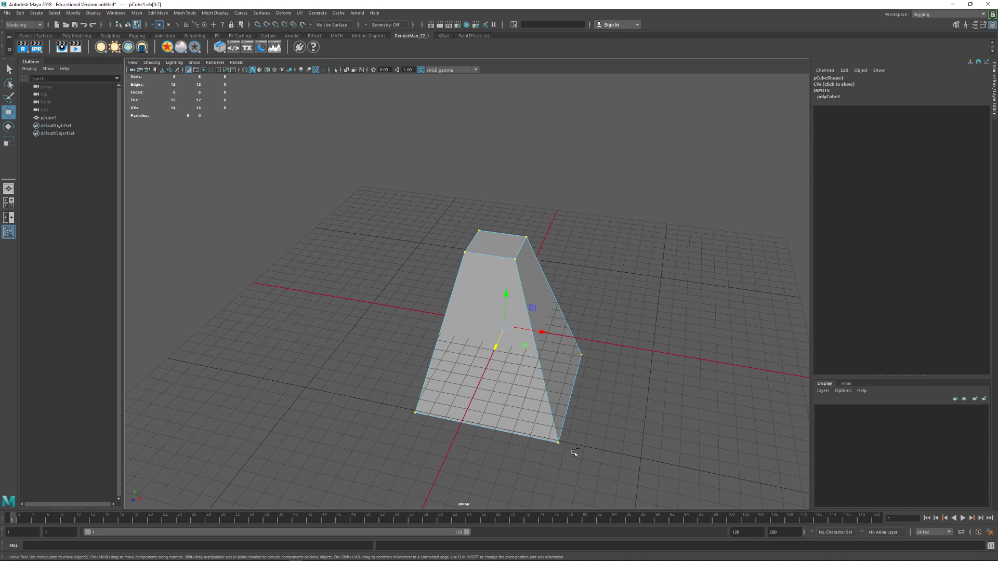
ctrl+click(558, 442)
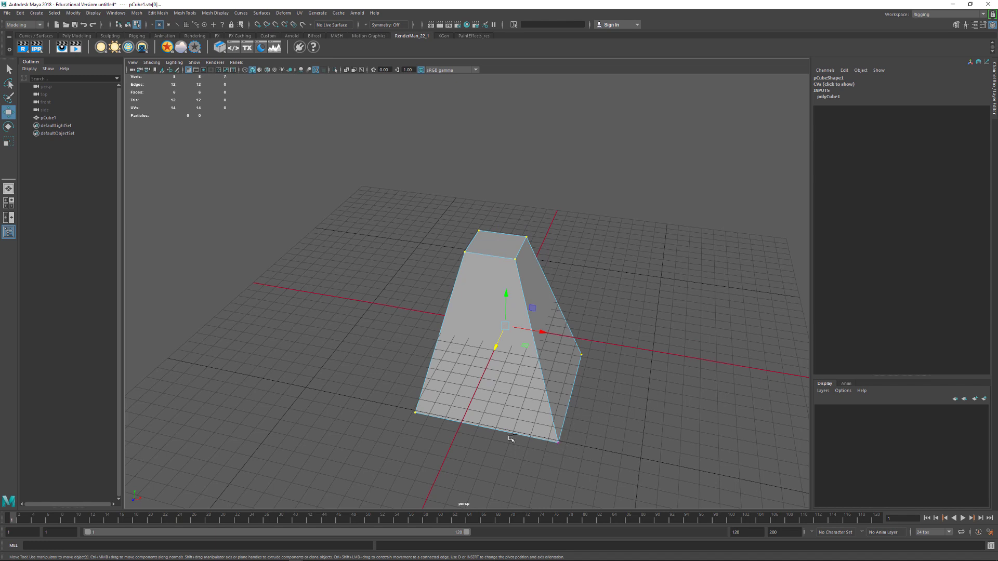
ctrl+click(416, 414)
- Try moving the six selected vertices within the YZ plane and undo the move
alt+drag(646, 399, 386, 337)
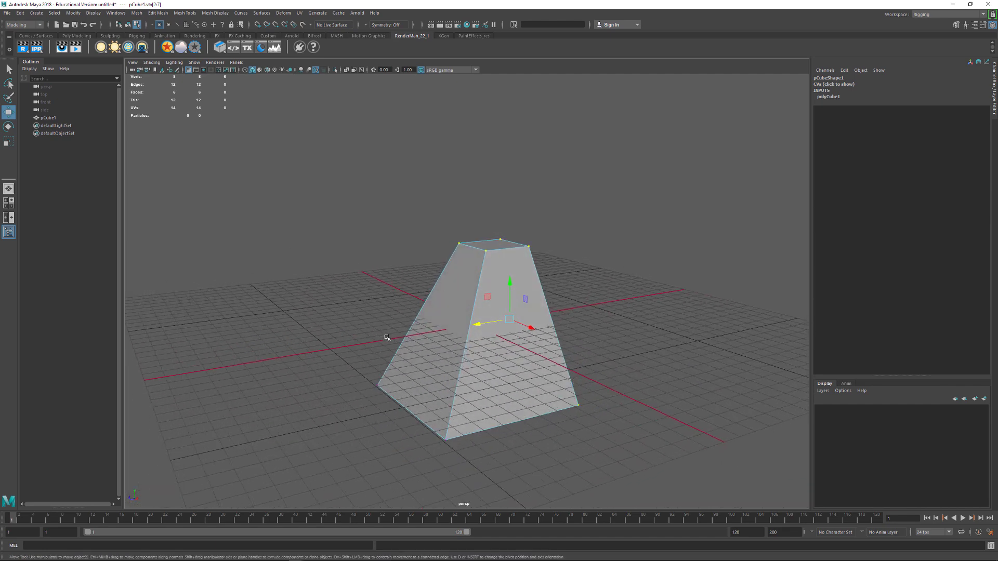
drag(487, 297, 382, 384)
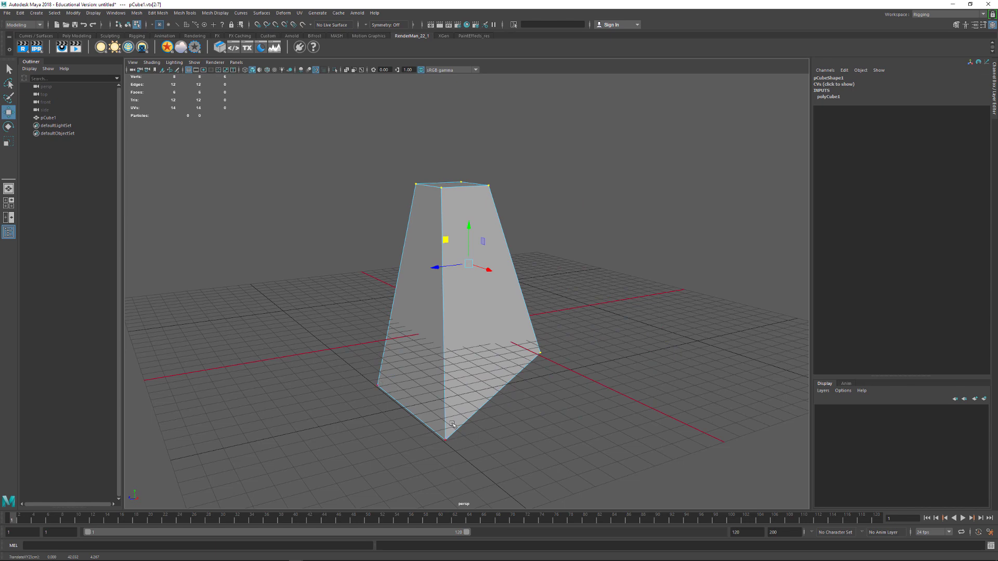
key(ctrl+z)
alt+drag(444, 411, 555, 410)
alt+middle_drag(555, 410, 578, 428)
alt+drag(637, 389, 571, 378)
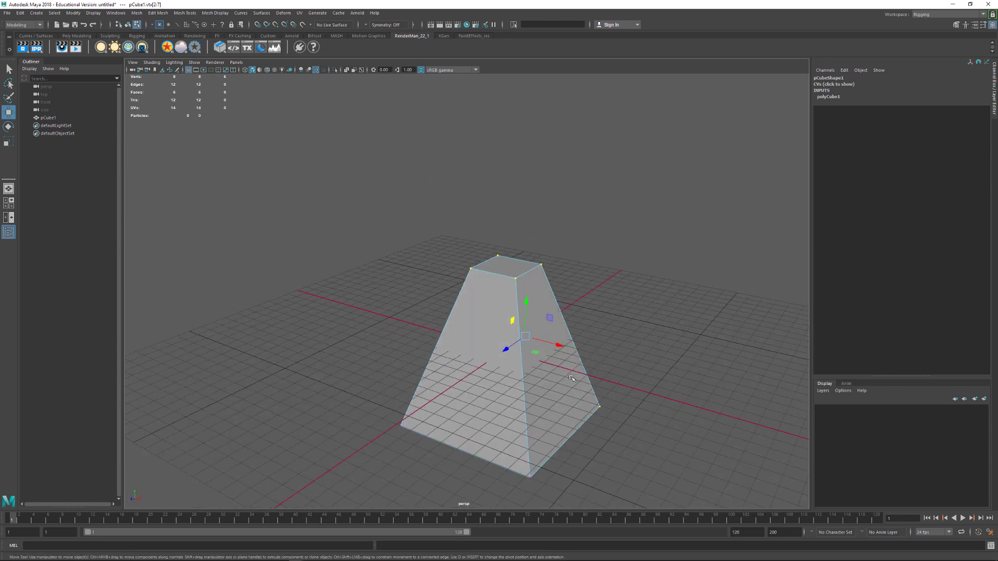
mouse_move(624, 371)
alt+right_down()
mouse_move(559, 301)
mouse_move(568, 330)
mouse_move(632, 362)
alt+right_up()
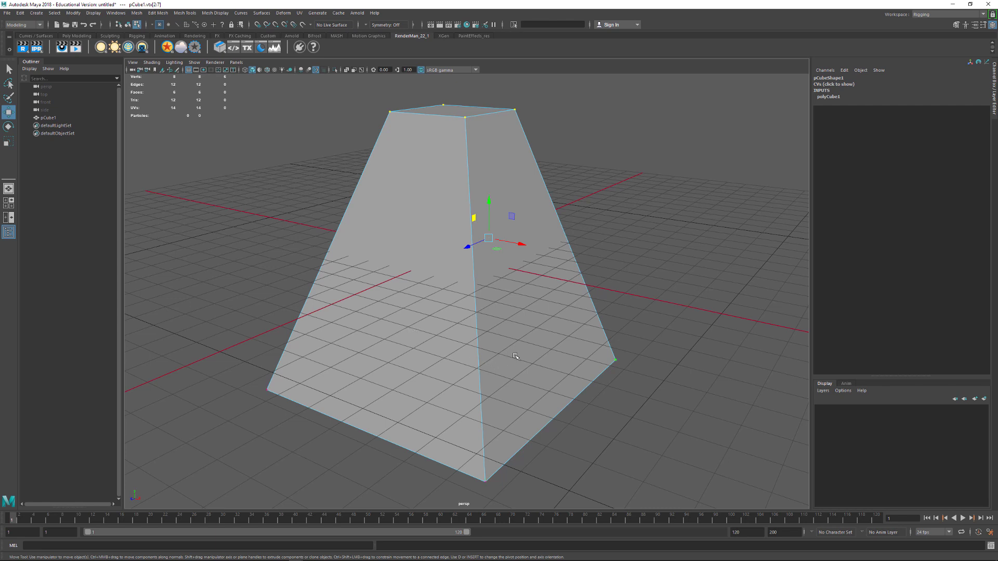
alt+drag(530, 316, 573, 354)
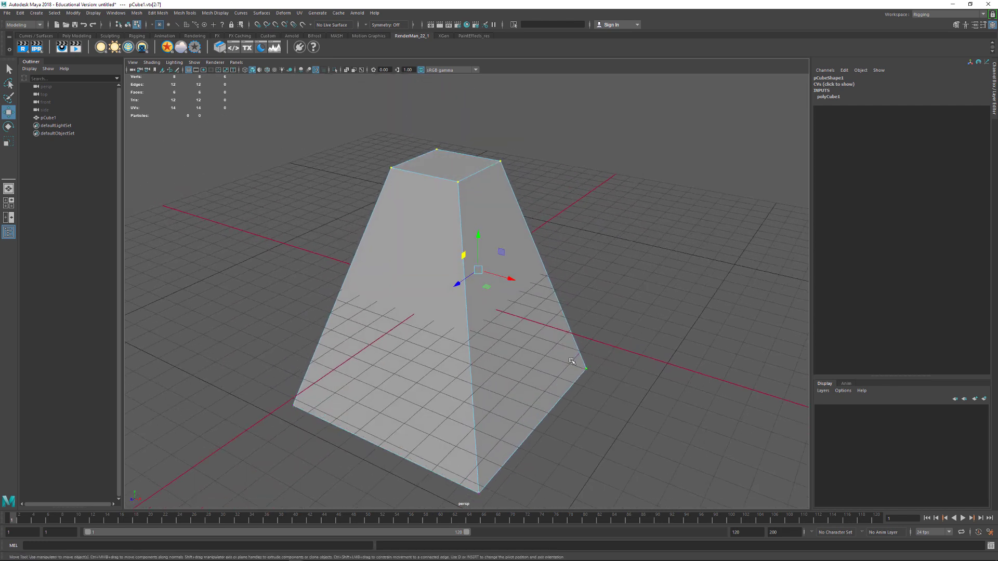